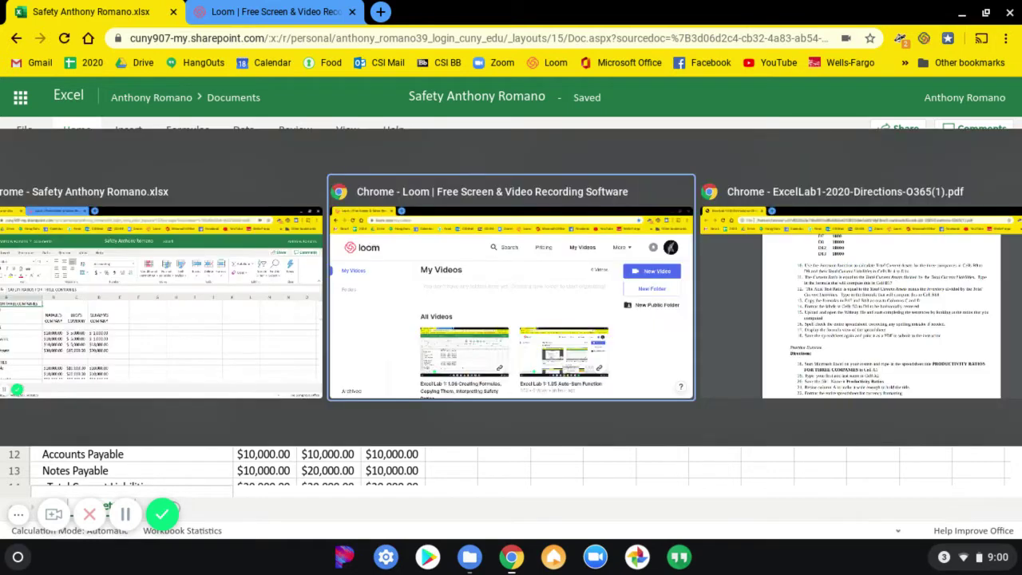
{"action": "key", "text": "alt+Tab"}
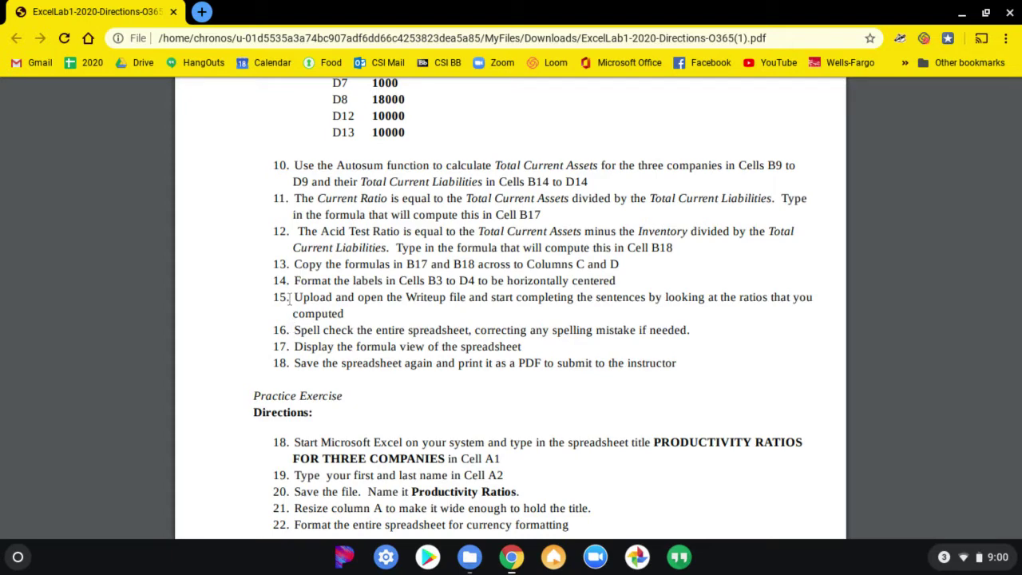
Read step 14 of the lab directions on centring B3:D4, then return to the safety-ratios workbook.
{"action": "left_click_drag", "start_coordinate": [294, 280], "coordinate": [613, 284]}
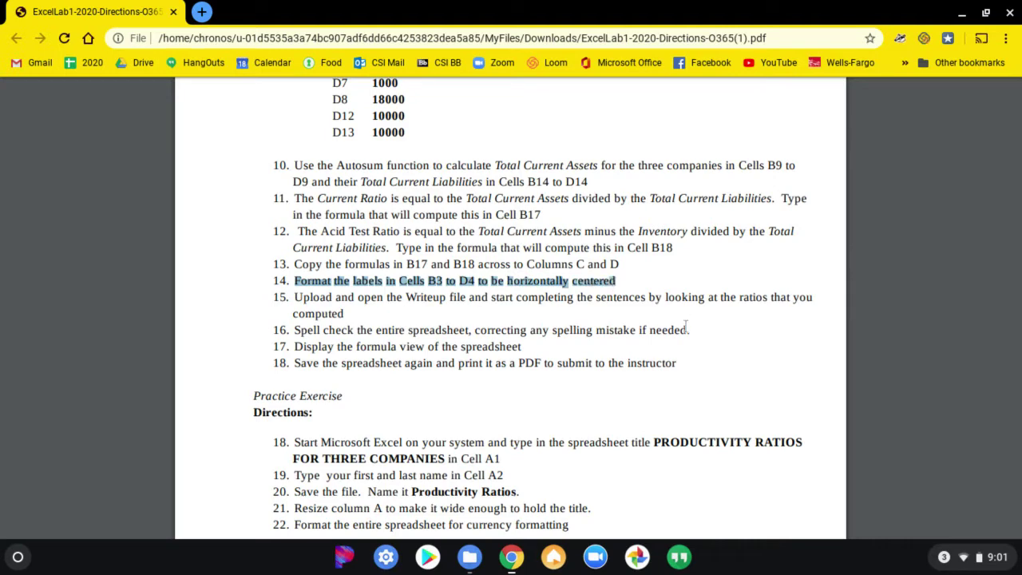
{"action": "key", "text": "alt+Tab"}
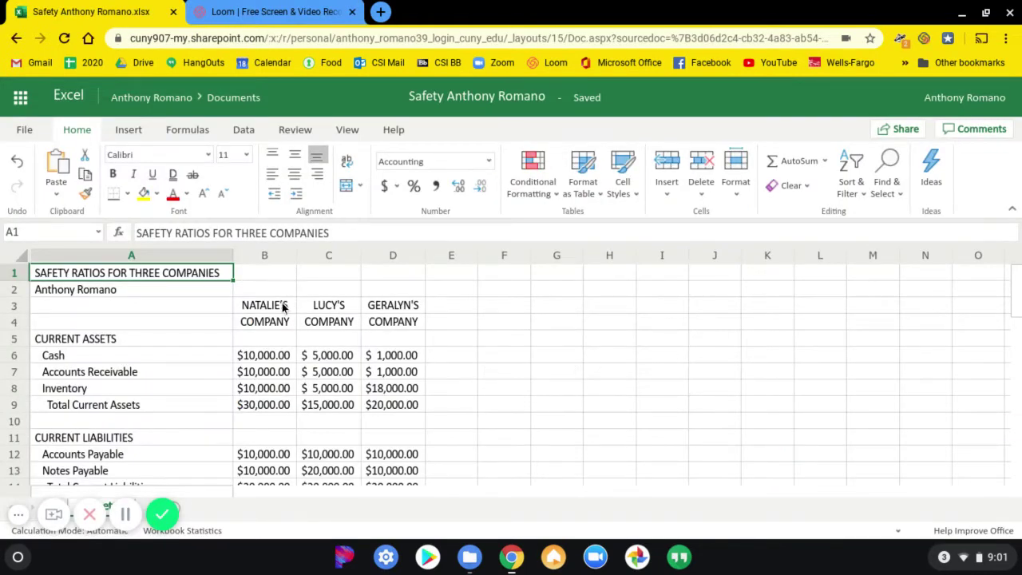
Horizontally centre the company header labels in B3:D4, then go back to the directions PDF.
{"action": "left_click", "coordinate": [279, 310]}
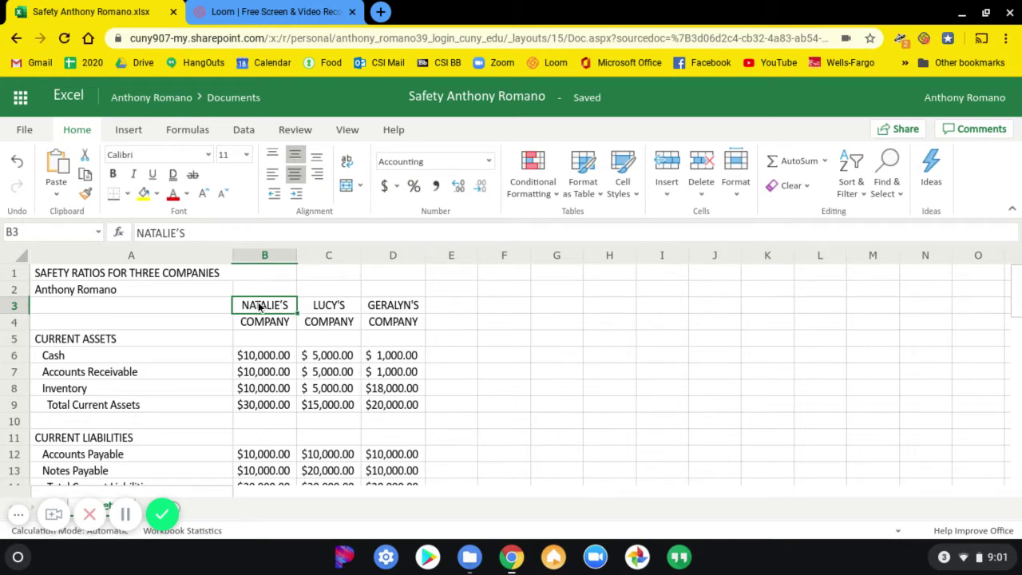
{"action": "mouse_move", "coordinate": [260, 306]}
{"action": "left_mouse_down"}
{"action": "mouse_move", "coordinate": [258, 322]}
{"action": "mouse_move", "coordinate": [398, 339]}
{"action": "mouse_move", "coordinate": [396, 322]}
{"action": "left_mouse_up"}
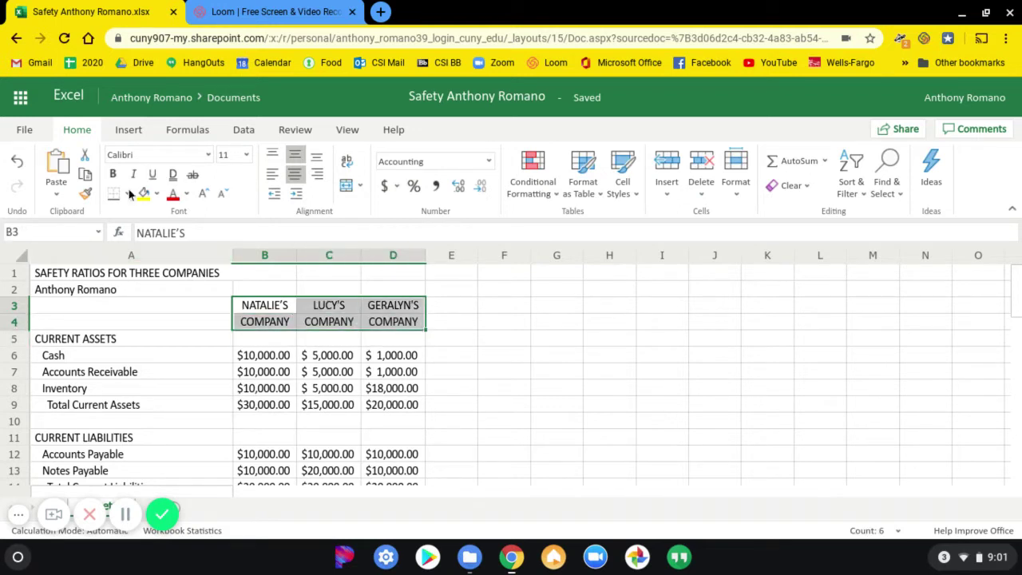
{"action": "left_click", "coordinate": [280, 174]}
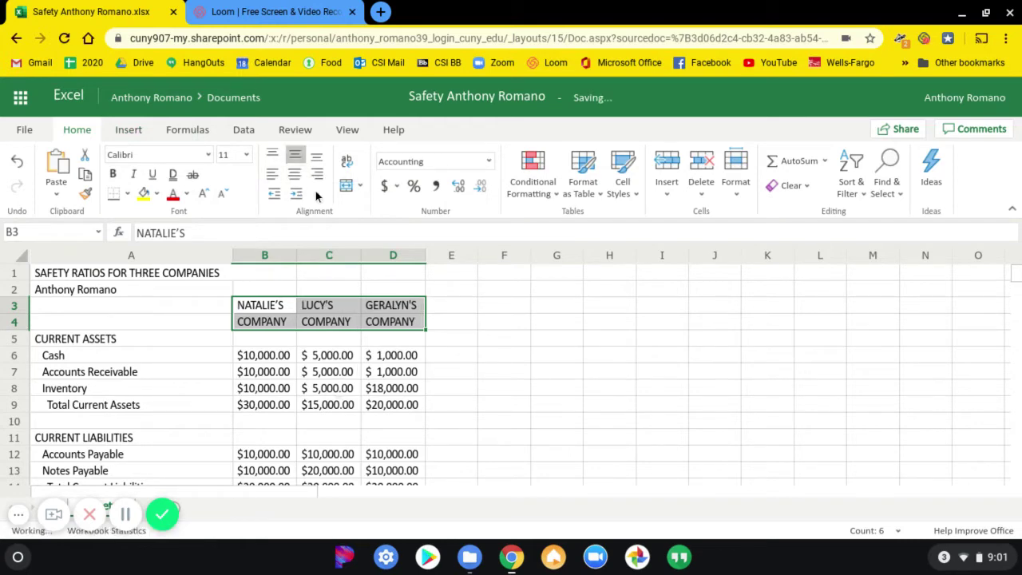
{"action": "left_click", "coordinate": [293, 182]}
{"action": "scroll", "coordinate": [318, 364], "scroll_direction": "down", "scroll_amount": 3}
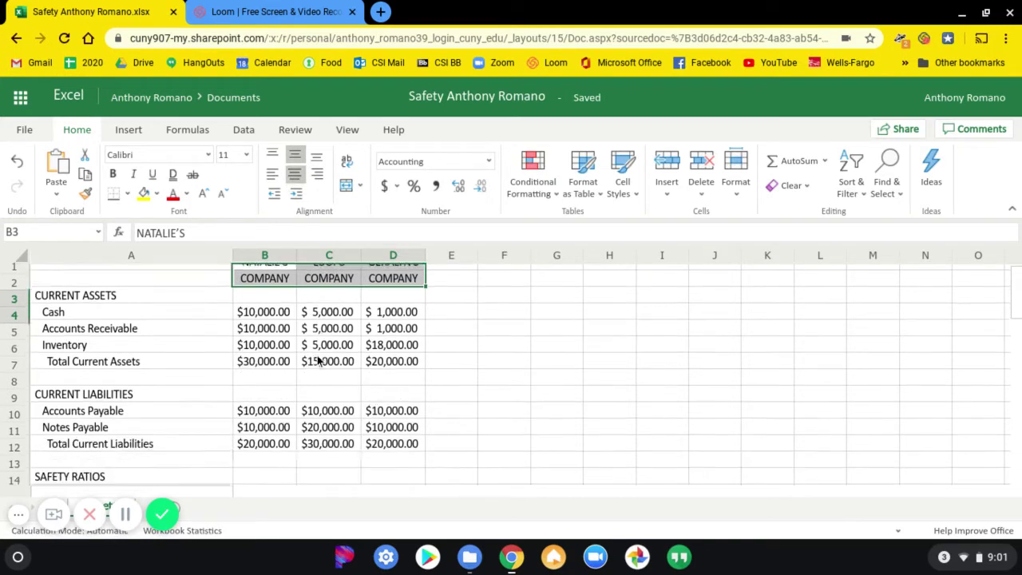
{"action": "scroll", "coordinate": [360, 357], "scroll_direction": "up", "scroll_amount": 3}
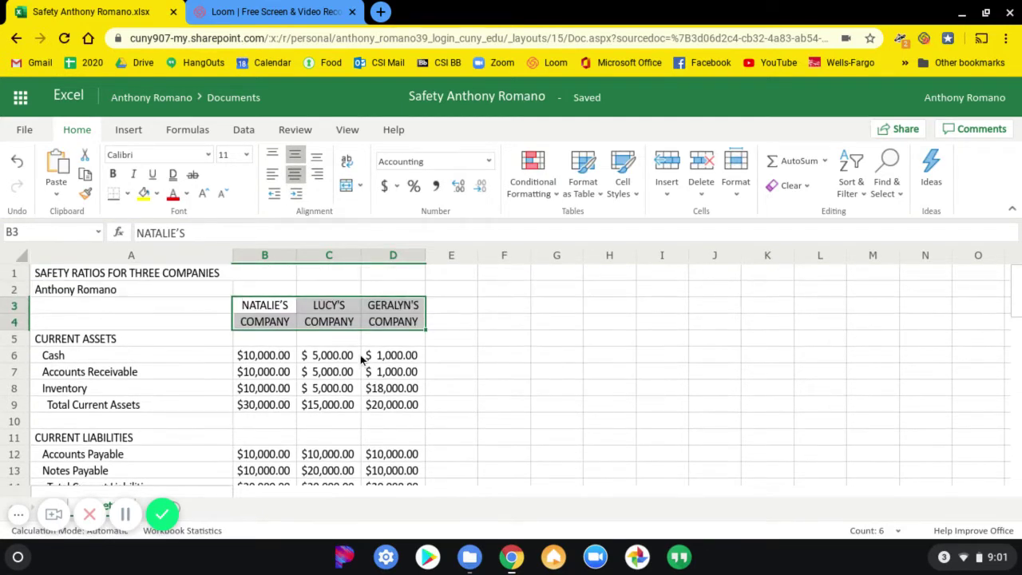
{"action": "key", "text": "alt+Tab"}
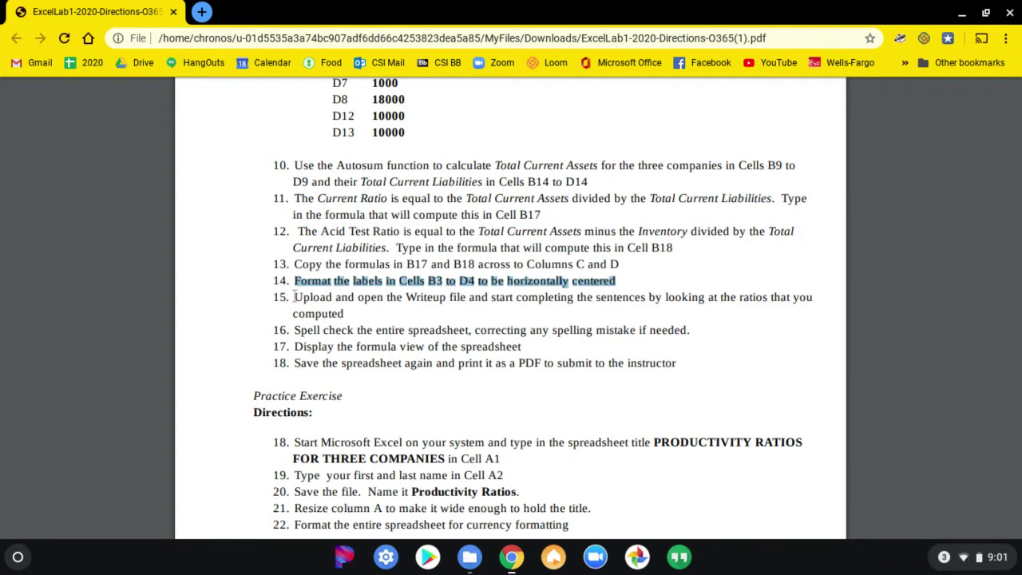
Mark step 15 about completing the Writeup and bring ExcelLab1-2019-Writeup.docx to the front.
{"action": "left_click_drag", "start_coordinate": [294, 297], "coordinate": [346, 313]}
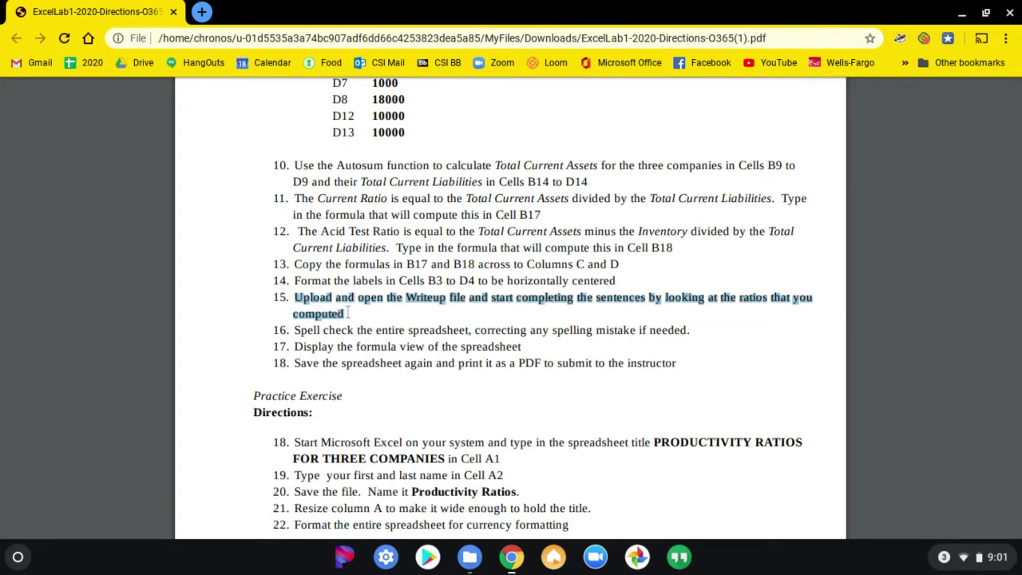
{"action": "key", "text": "alt+Tab"}
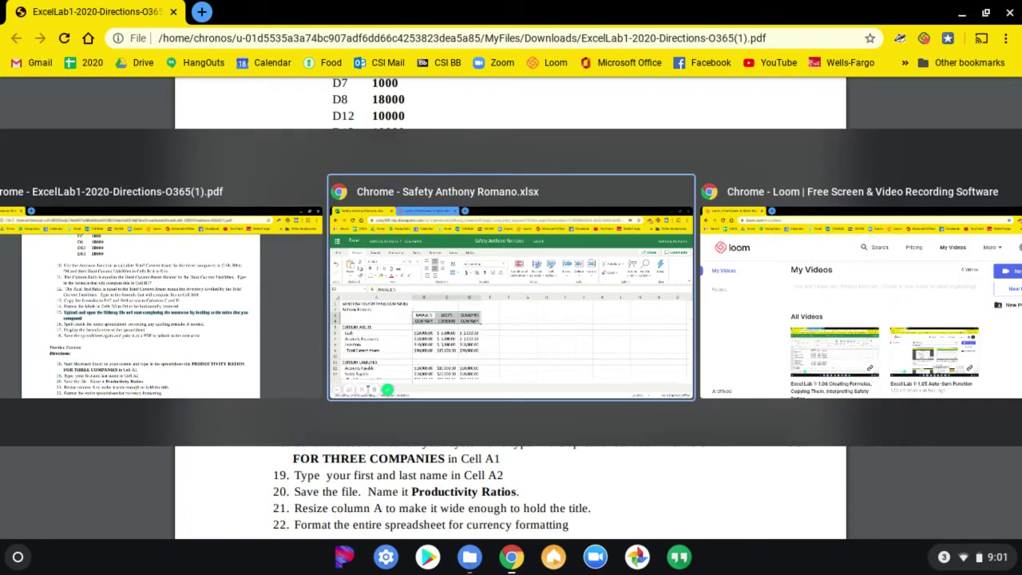
{"action": "key", "text": "alt+Tab"}
{"action": "key", "text": "alt+Tab"}
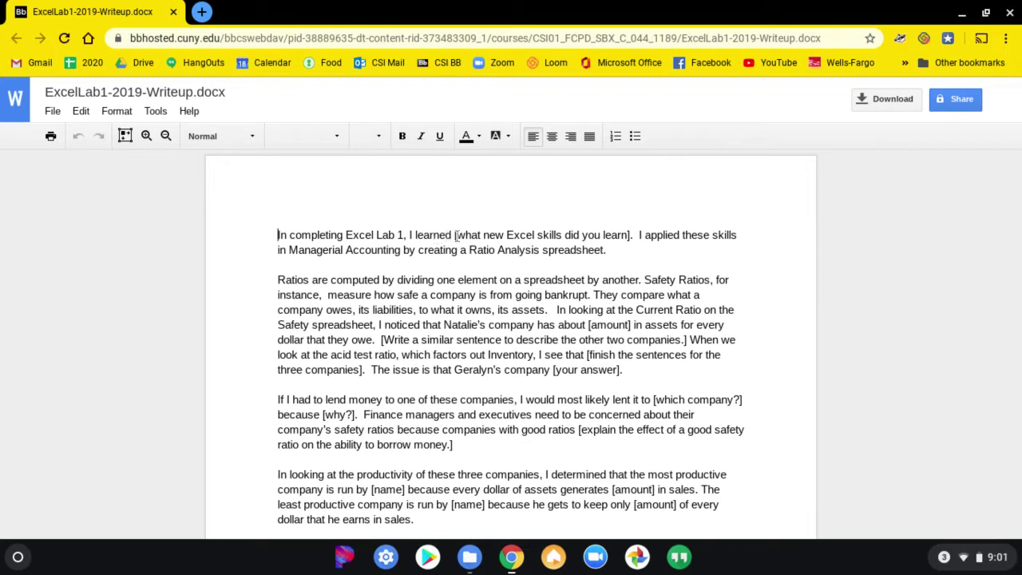
Fill the first bracketed blank with 'How to set up a spreadsheet'.
{"action": "left_click_drag", "start_coordinate": [458, 237], "coordinate": [630, 236]}
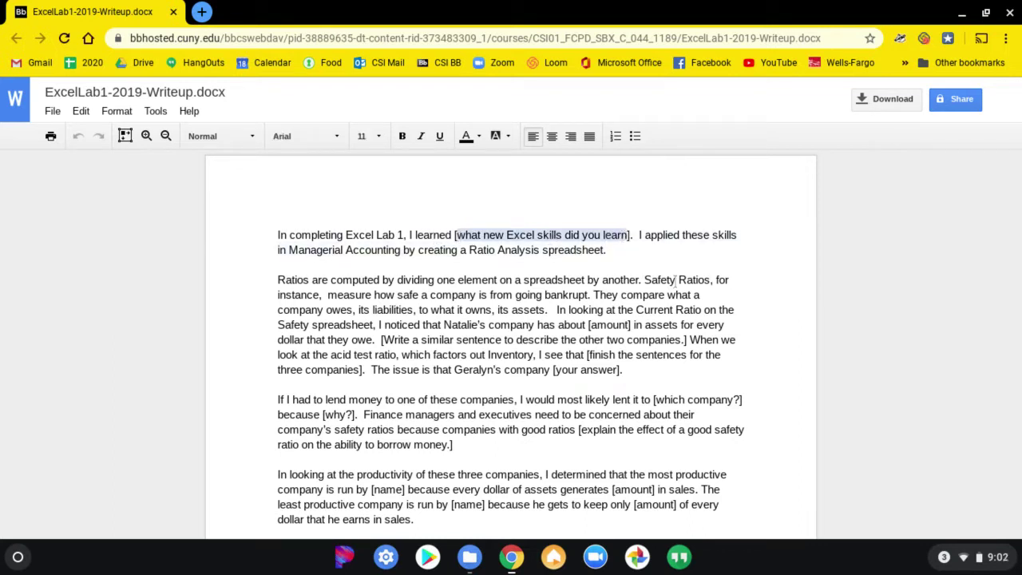
{"action": "type", "text": "How t"}
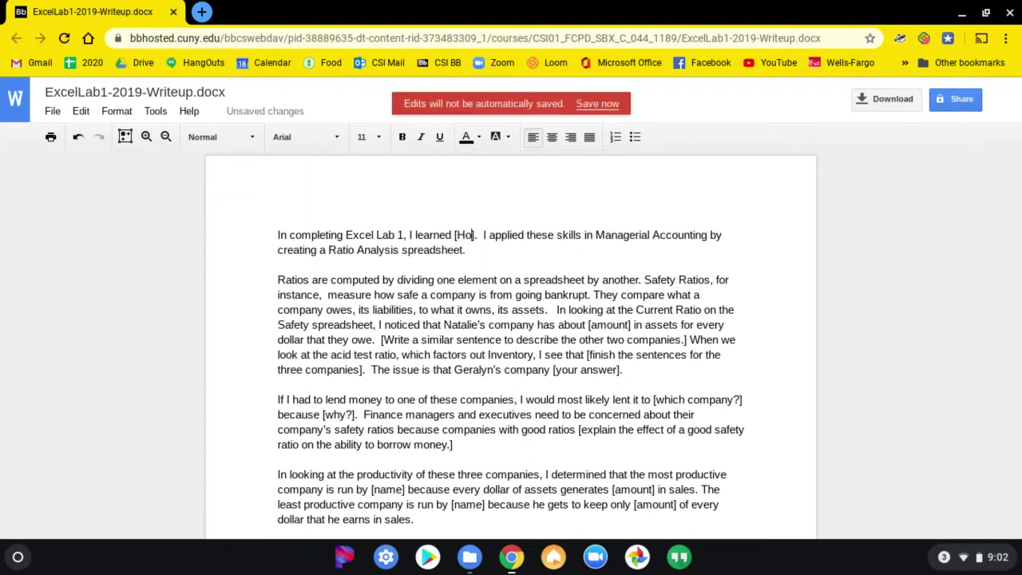
{"action": "type", "text": "o "}
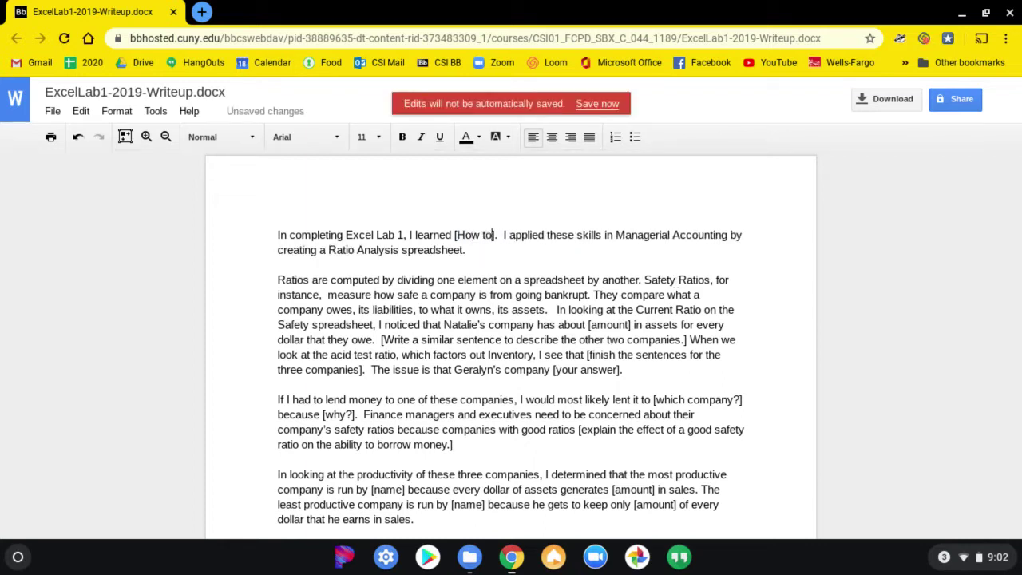
{"action": "type", "text": "set"}
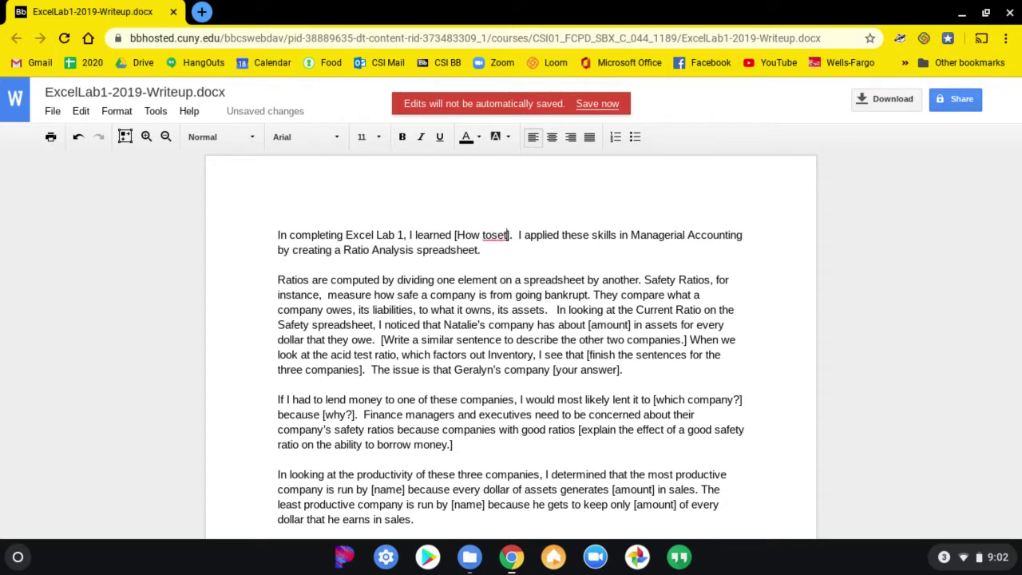
{"action": "key", "text": "BackSpace"}
{"action": "key", "text": "BackSpace"}
{"action": "key", "text": "BackSpace"}
{"action": "type", "text": "set"}
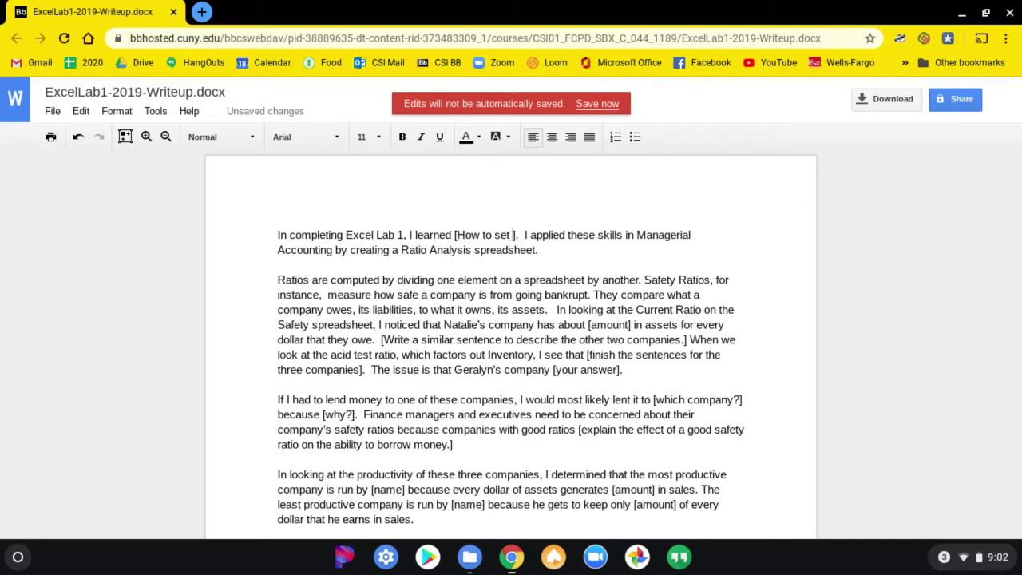
{"action": "type", "text": " up a sp"}
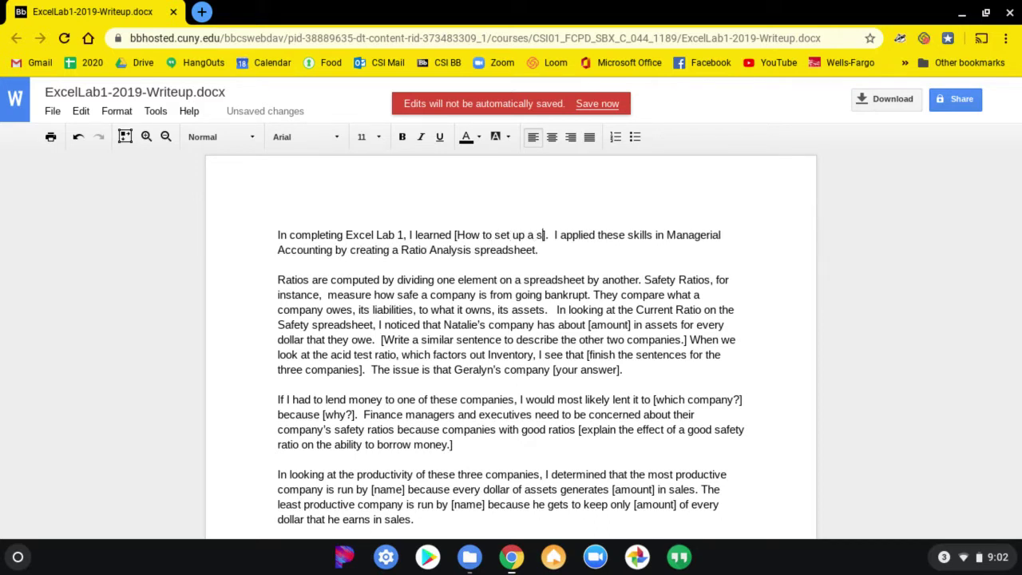
{"action": "type", "text": "readshee"}
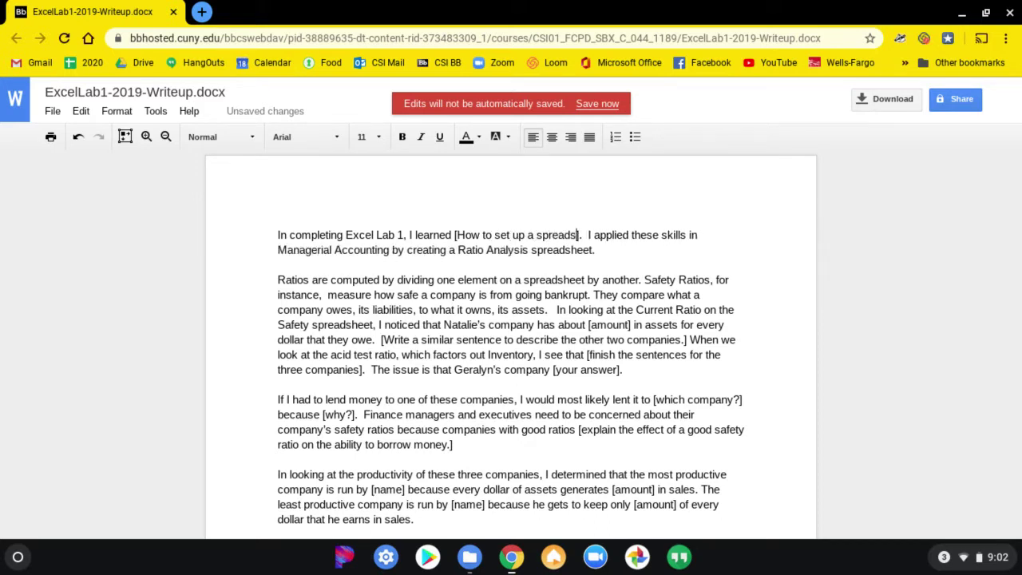
{"action": "type", "text": "t"}
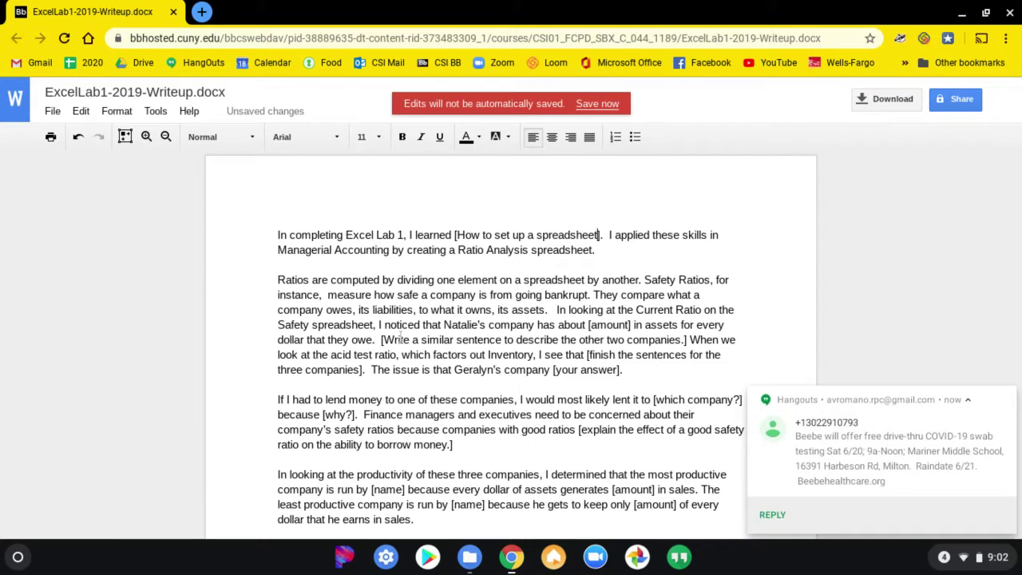
Dismiss the chat notification and select the [amount] placeholder in the Current Ratio sentence.
{"action": "left_click", "coordinate": [1007, 392]}
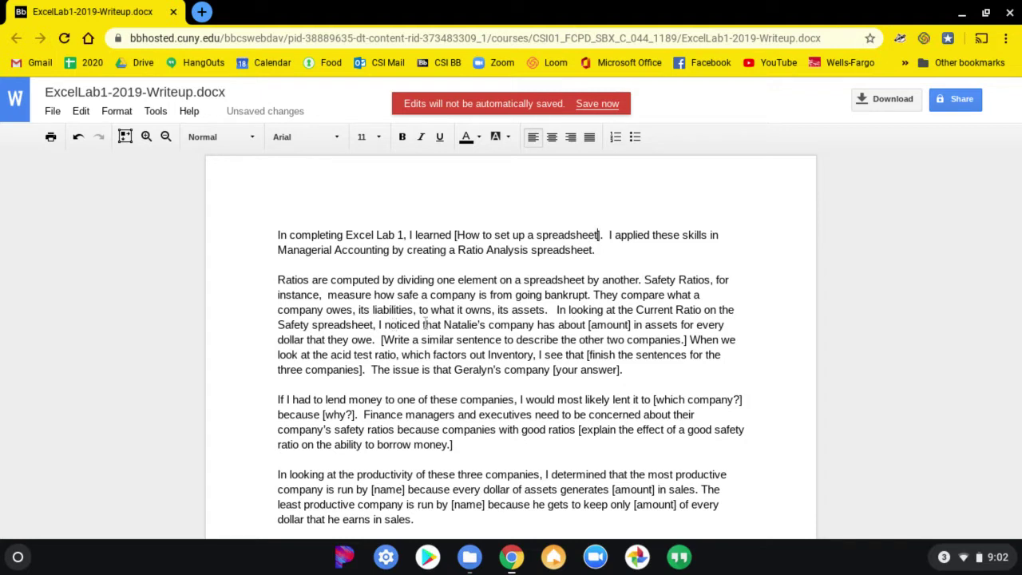
{"action": "left_click", "coordinate": [587, 325]}
{"action": "double_click", "coordinate": [600, 325]}
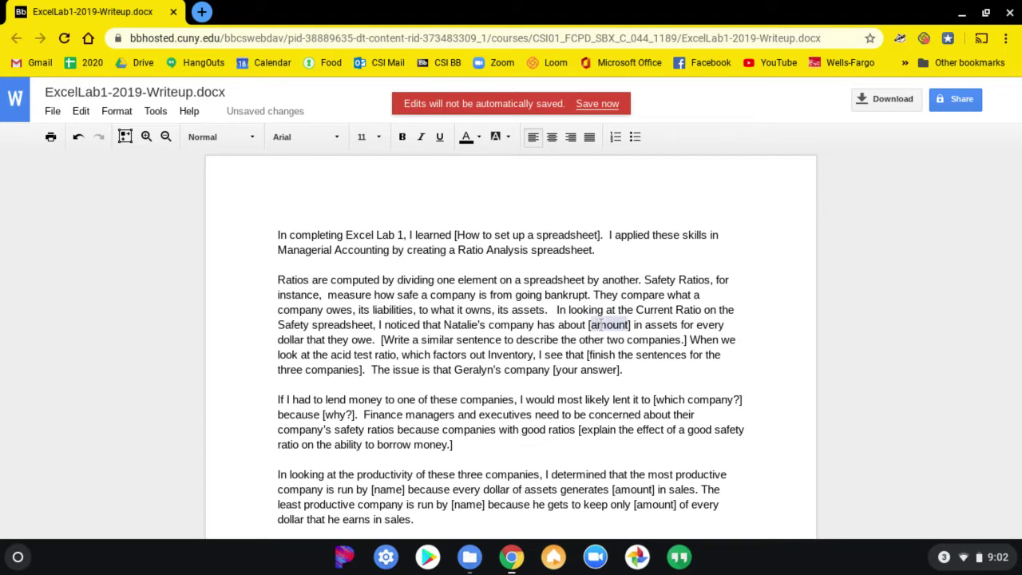
{"action": "key", "text": "alt+Tab"}
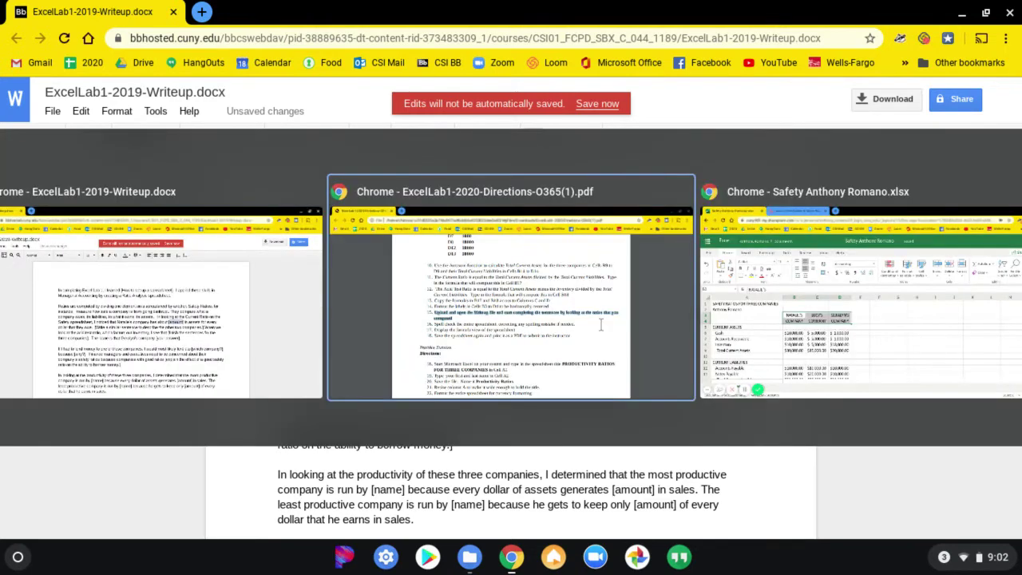
Look up the first company's 1.50 current ratio (=B9/B14) in B17, then return to the Writeup.
{"action": "key", "text": "alt+Tab"}
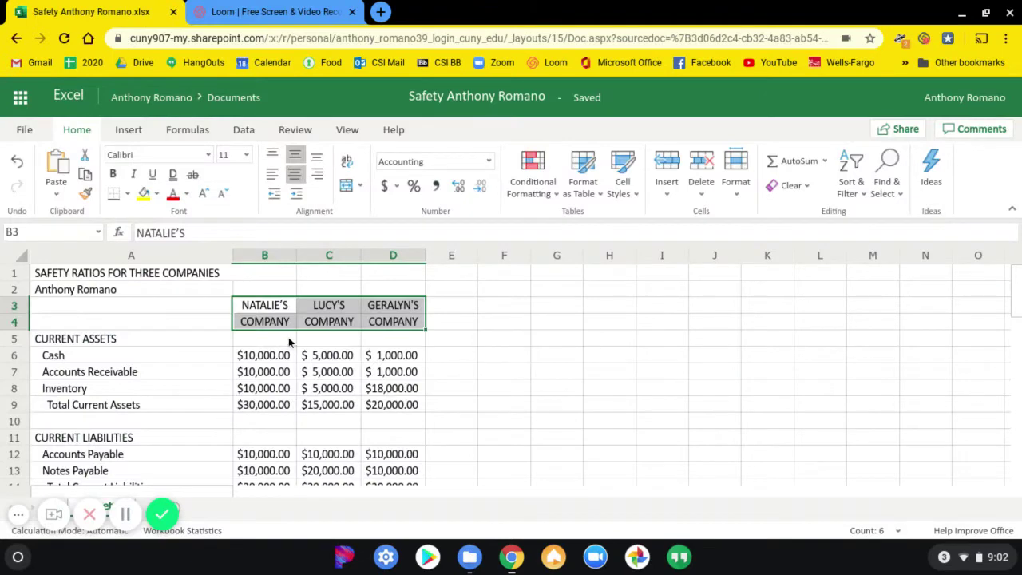
{"action": "scroll", "coordinate": [272, 320], "scroll_direction": "down", "scroll_amount": 6}
{"action": "scroll", "coordinate": [272, 320], "scroll_direction": "up", "scroll_amount": 2}
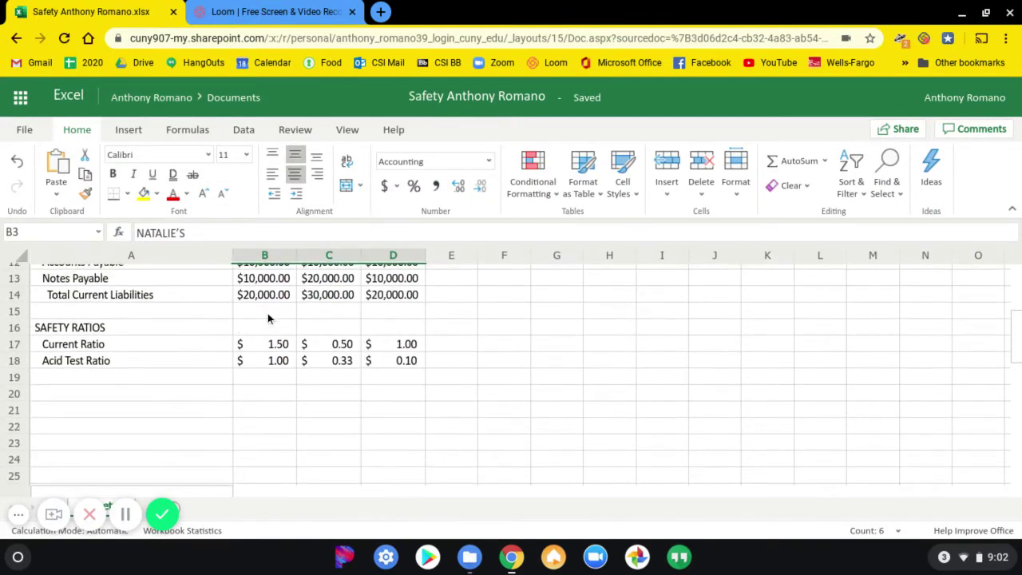
{"action": "left_click", "coordinate": [261, 351]}
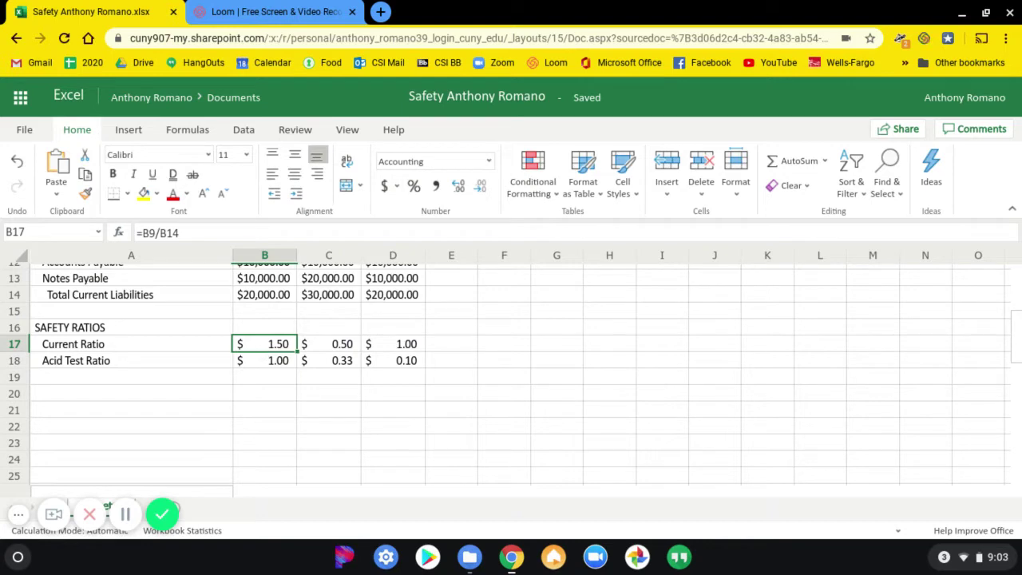
{"action": "key", "text": "alt+Tab"}
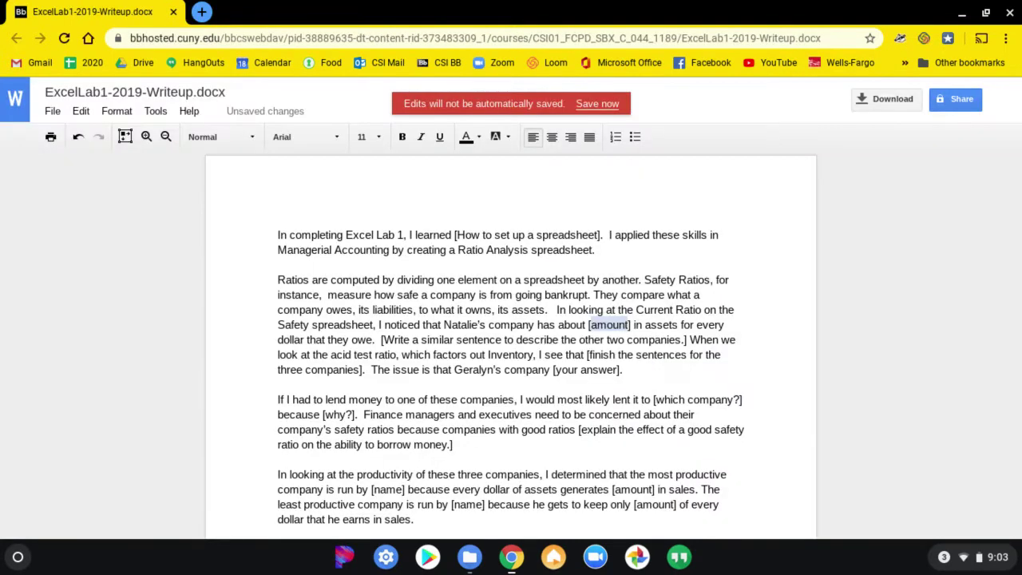
Enter $1.50 as the first company's Current Ratio amount and select the completed sentence.
{"action": "type", "text": "$1.50"}
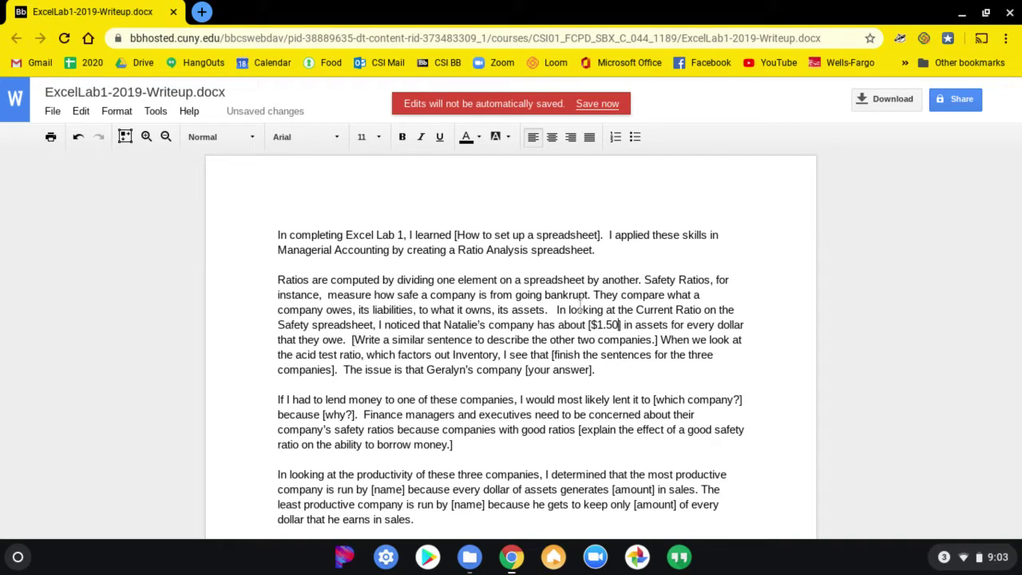
{"action": "left_click_drag", "start_coordinate": [557, 309], "coordinate": [346, 341]}
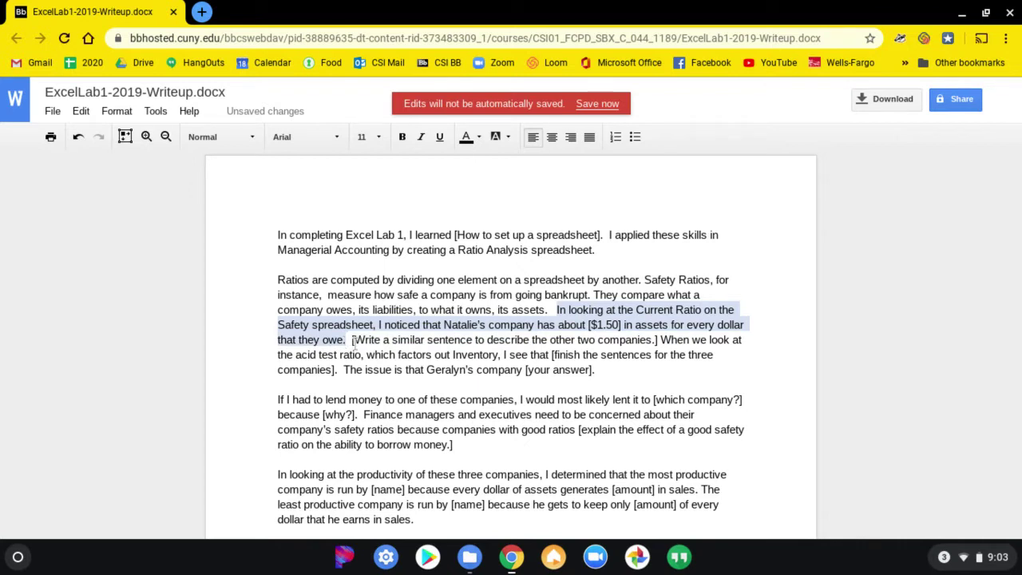
{"action": "left_click", "coordinate": [354, 343]}
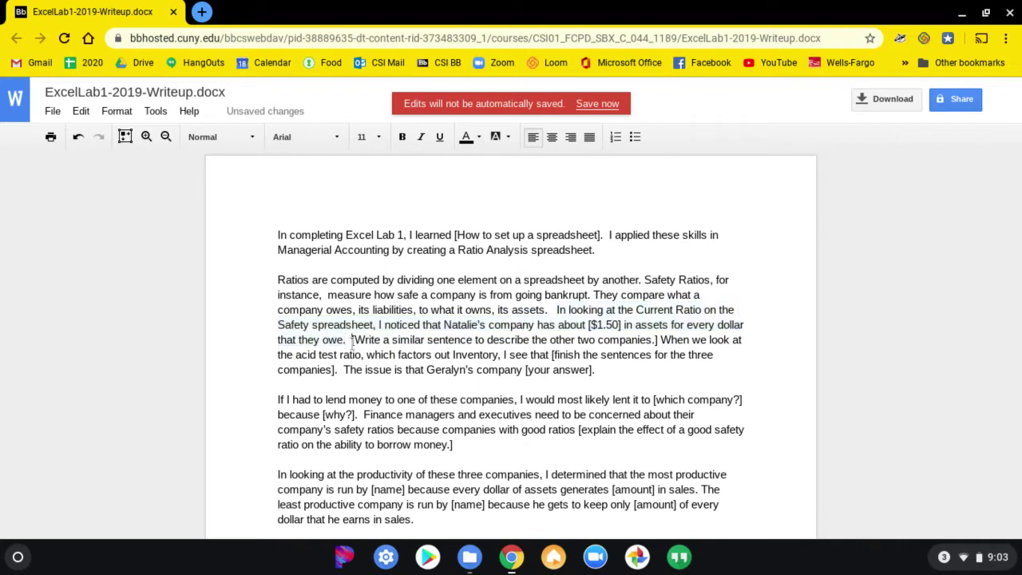
Paste the copied sentence over the other-companies placeholder and select its company name.
{"action": "left_click", "coordinate": [660, 339], "text": "shift"}
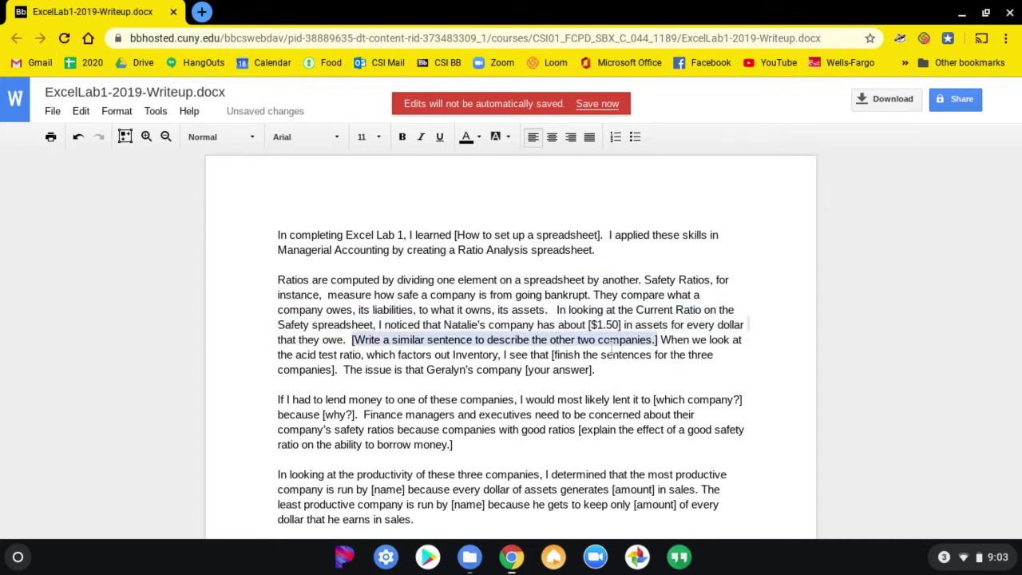
{"action": "type", "text": "In looking at the Current Ratio on the Safety spreadsheet, I noticed that Natalie's company has about [$1.50] in assets for every dollar that they owe."}
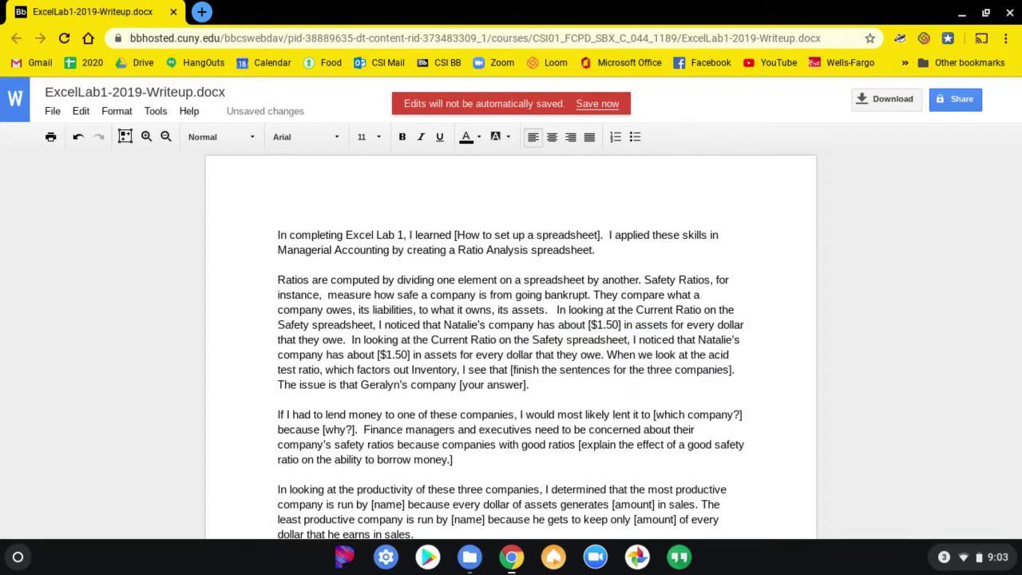
{"action": "double_click", "coordinate": [702, 339]}
{"action": "key", "text": "alt+Tab"}
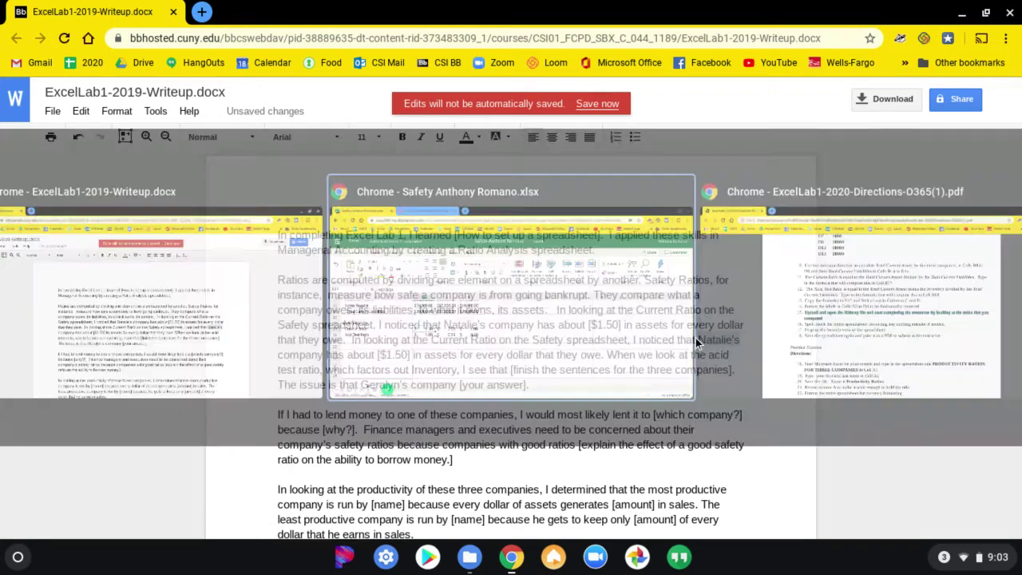
Check the second company's 0.50 Current Ratio (=C9/C14) in C17, then return to the Writeup.
{"action": "scroll", "coordinate": [391, 419], "scroll_direction": "up", "scroll_amount": 5}
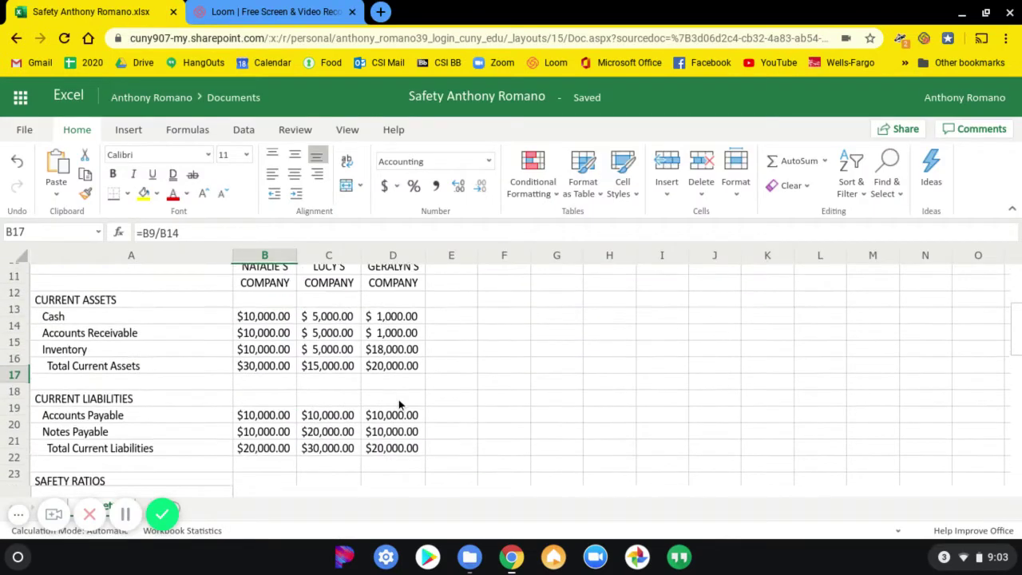
{"action": "scroll", "coordinate": [395, 395], "scroll_direction": "down", "scroll_amount": 3}
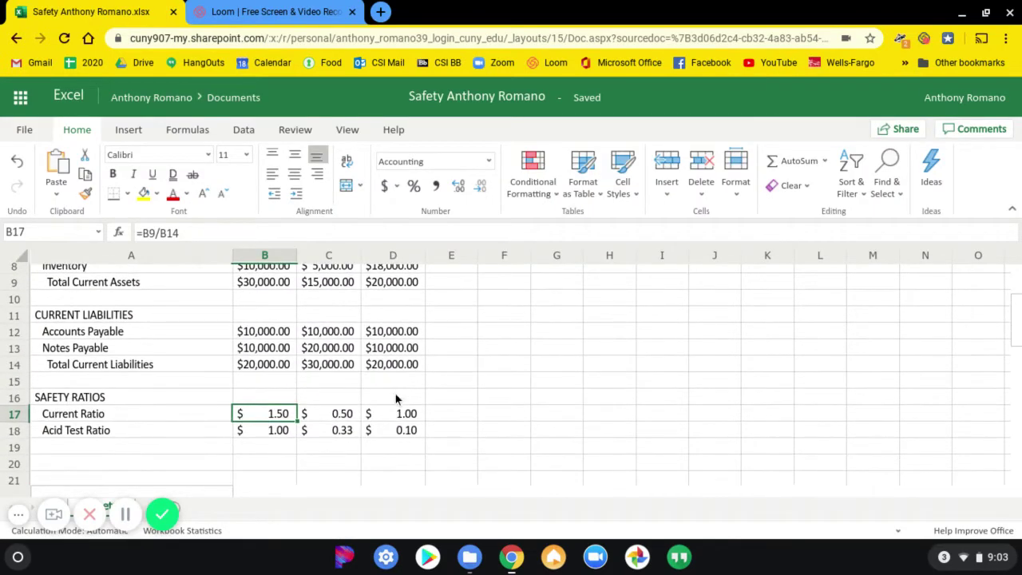
{"action": "left_click", "coordinate": [335, 415]}
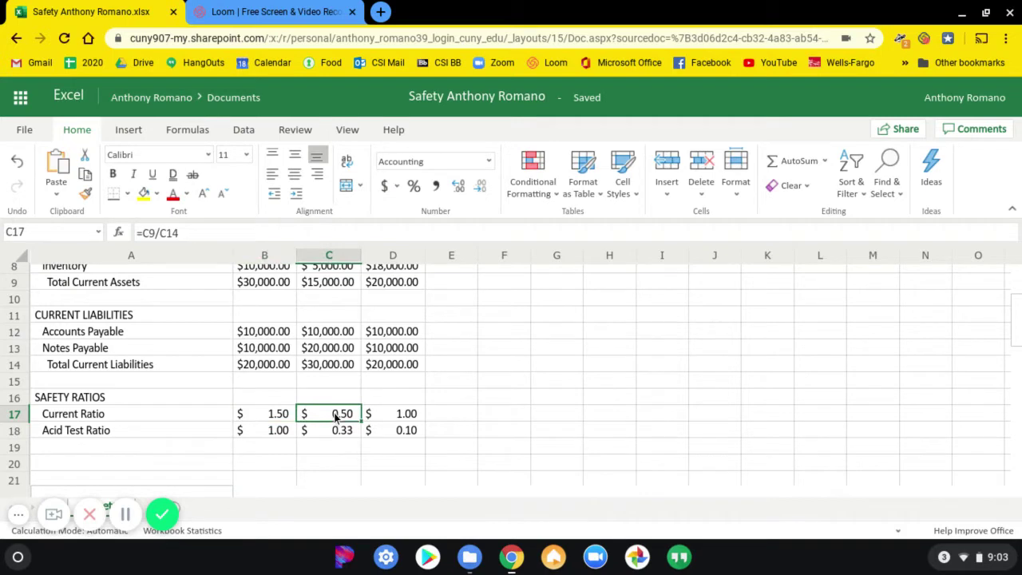
{"action": "key", "text": "alt+Tab"}
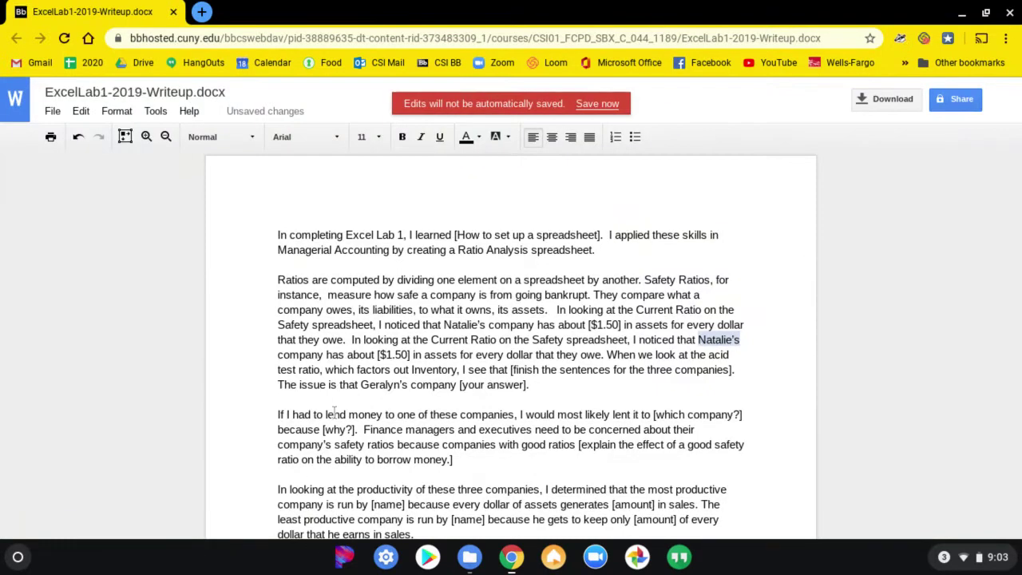
Rewrite the pasted sentence for Lucy's with an amount of [$.50].
{"action": "type", "text": "Luc"}
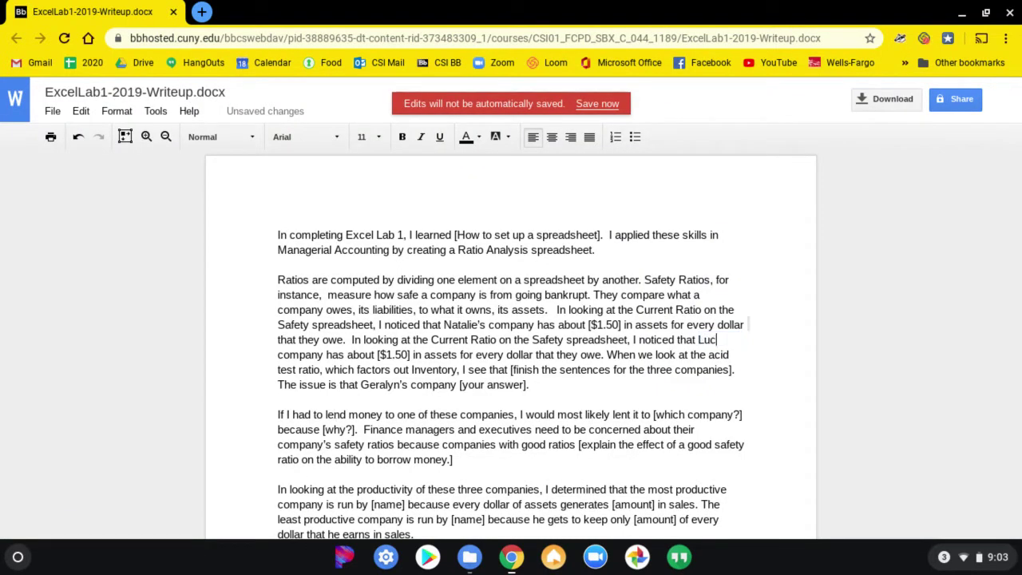
{"action": "type", "text": "y's"}
{"action": "left_click", "coordinate": [395, 354]}
{"action": "key", "text": "BackSpace"}
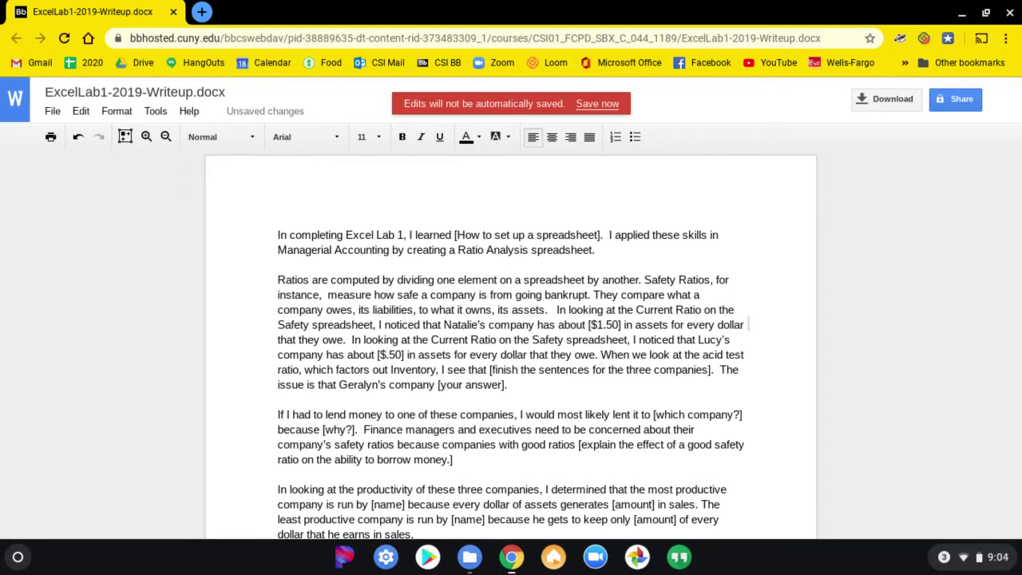
Select the acid test sentences and the lending paragraph still to be filled in.
{"action": "left_click_drag", "start_coordinate": [601, 356], "coordinate": [599, 381]}
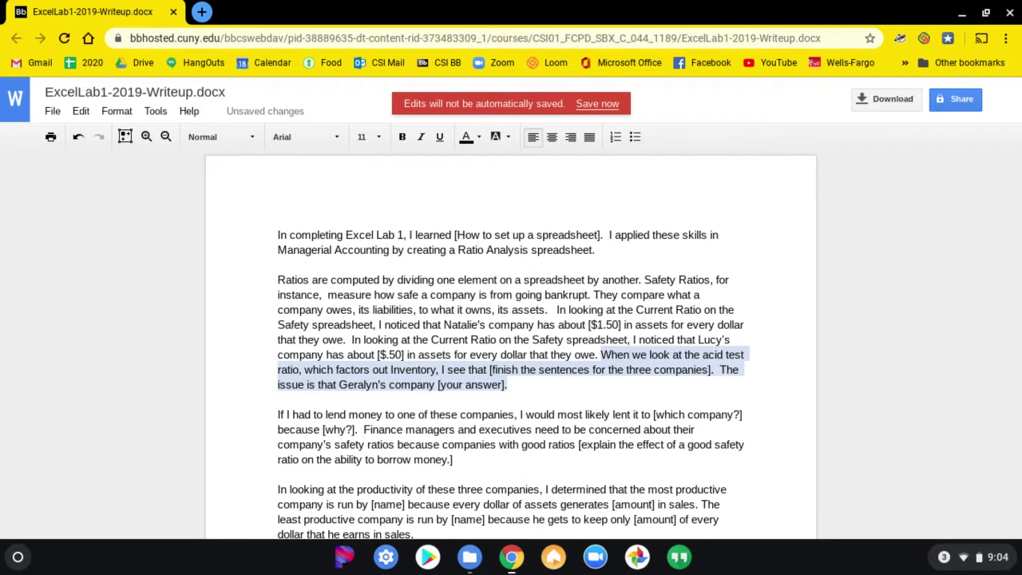
{"action": "left_click", "coordinate": [279, 415]}
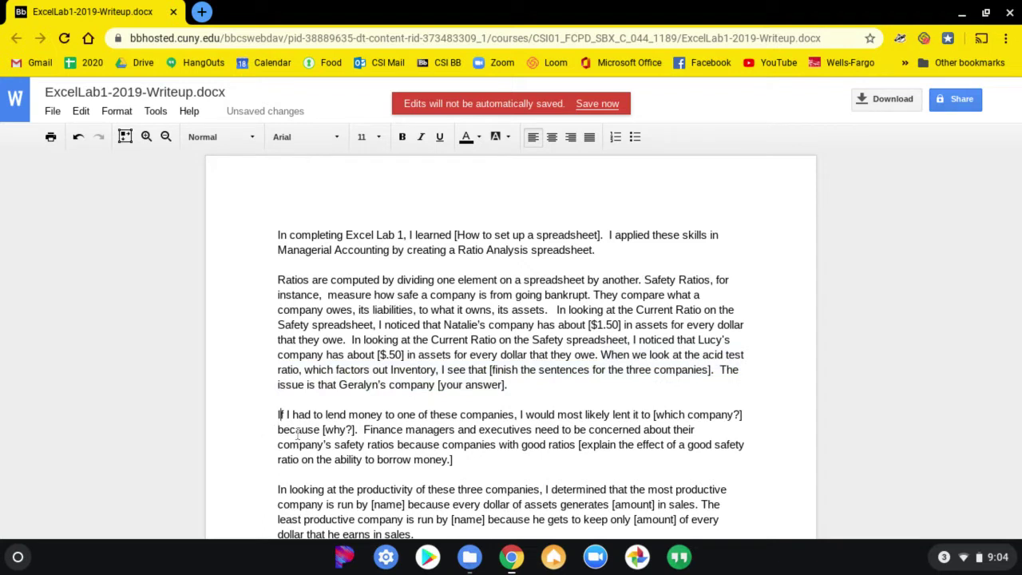
{"action": "left_click", "coordinate": [459, 461], "text": "shift"}
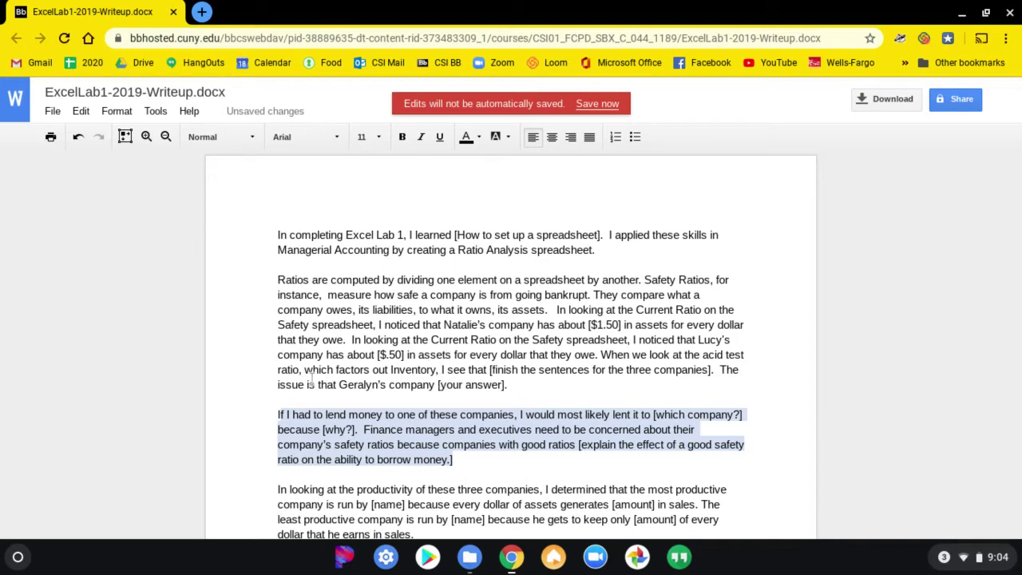
{"action": "left_click", "coordinate": [604, 351]}
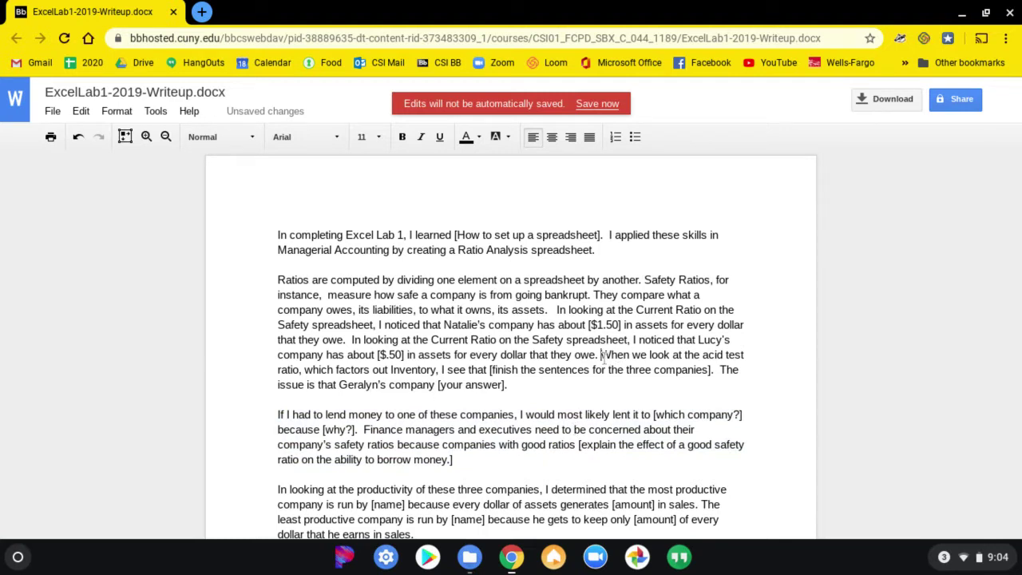
{"action": "left_click_drag", "start_coordinate": [600, 354], "coordinate": [610, 385]}
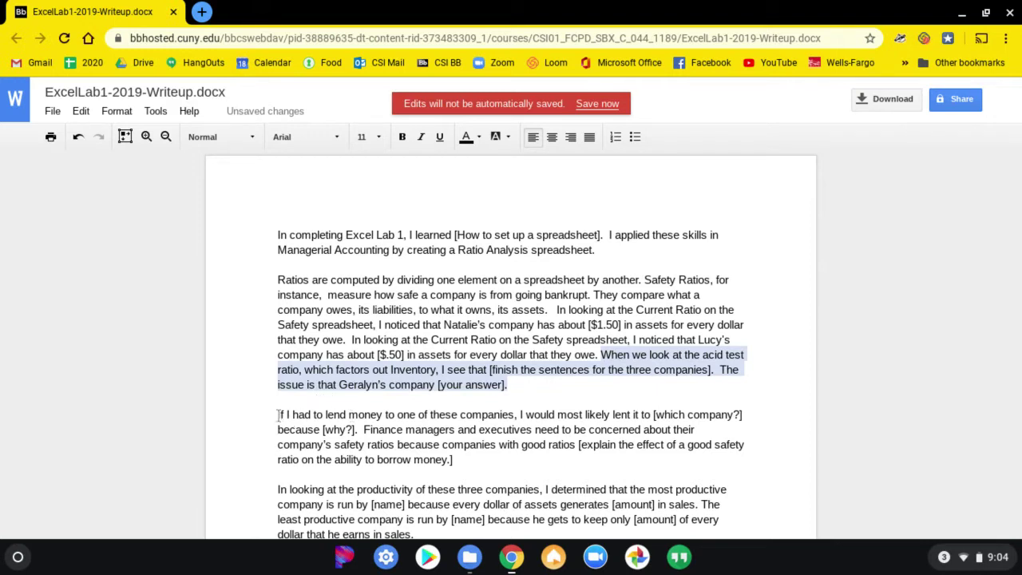
{"action": "left_click_drag", "start_coordinate": [278, 415], "coordinate": [392, 465]}
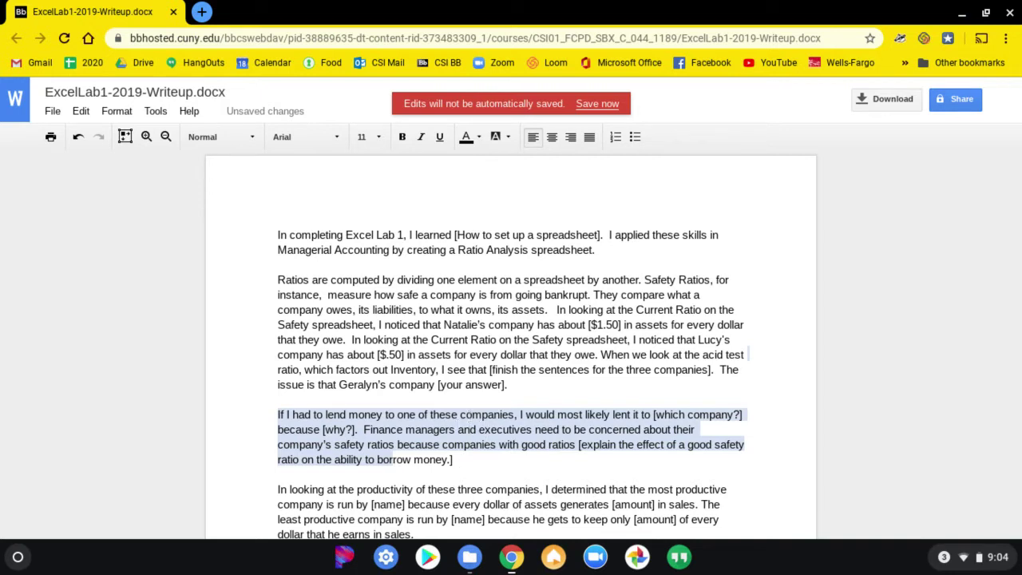
{"action": "key", "text": "alt+Tab"}
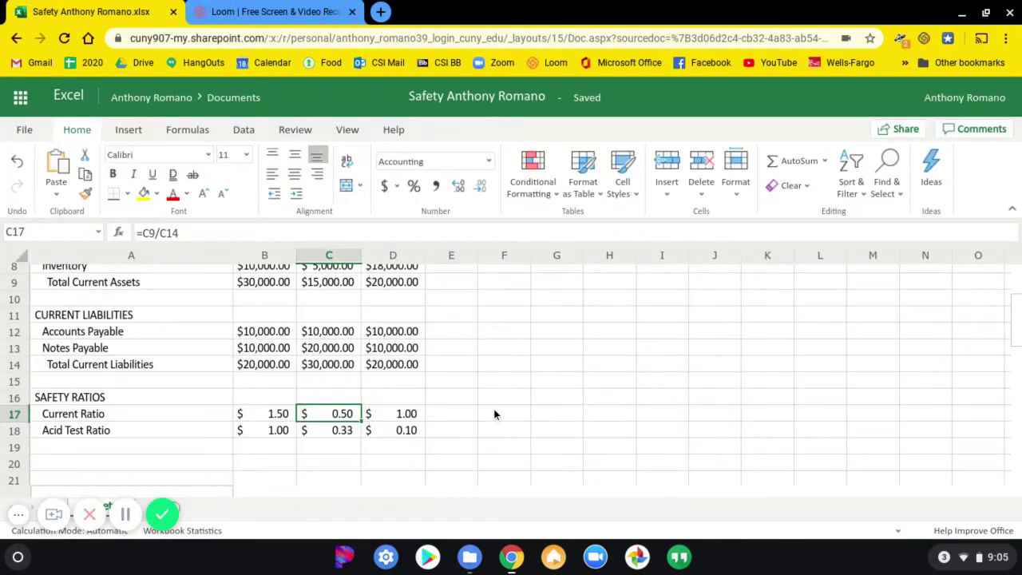
Run a spelling check from A1 on the safety-ratios sheet, finding no errors, and close the Spelling pane.
{"action": "scroll", "coordinate": [495, 412], "scroll_direction": "up", "scroll_amount": 3}
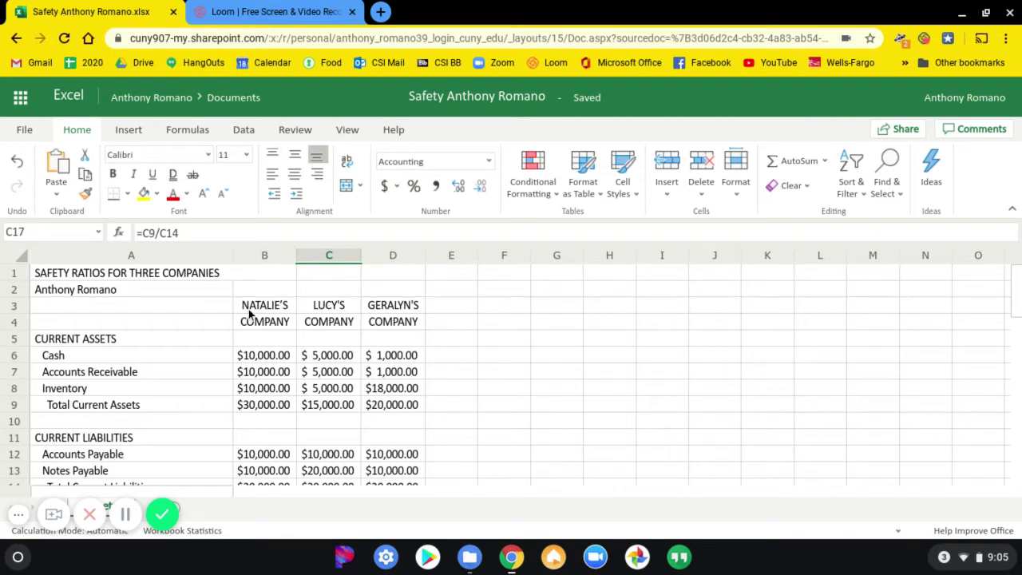
{"action": "left_click", "coordinate": [80, 277]}
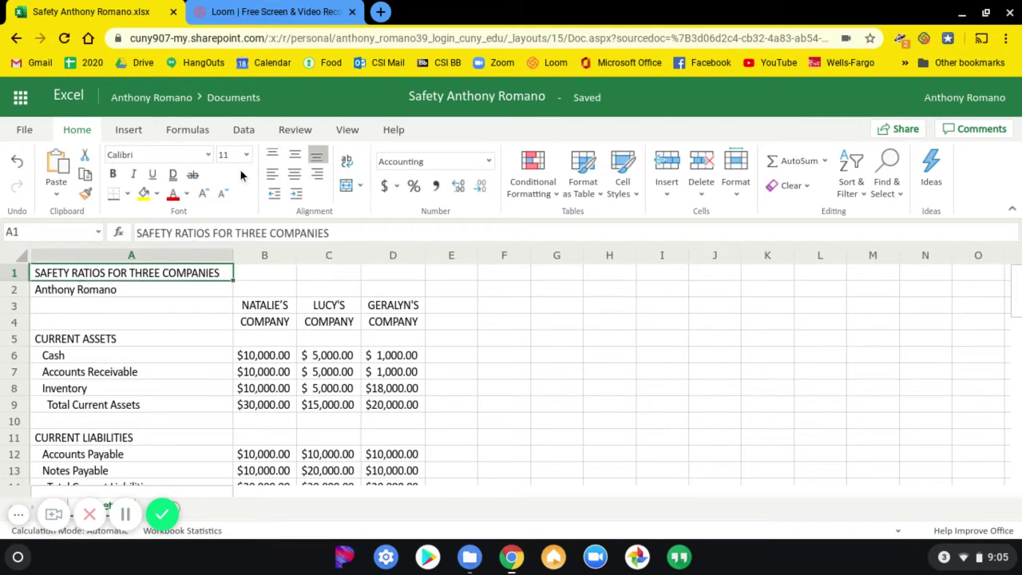
{"action": "left_click", "coordinate": [294, 130]}
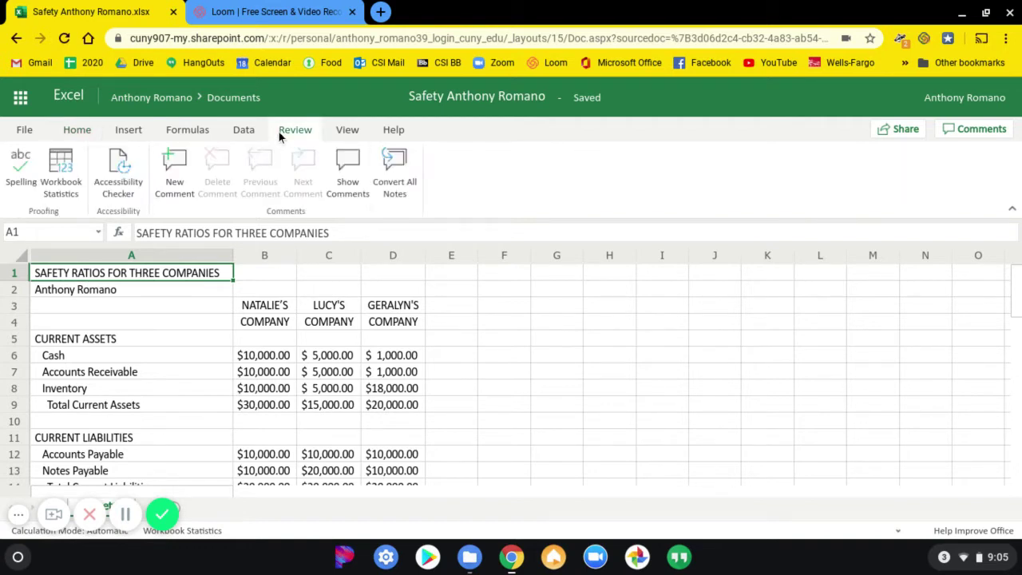
{"action": "left_click", "coordinate": [22, 172]}
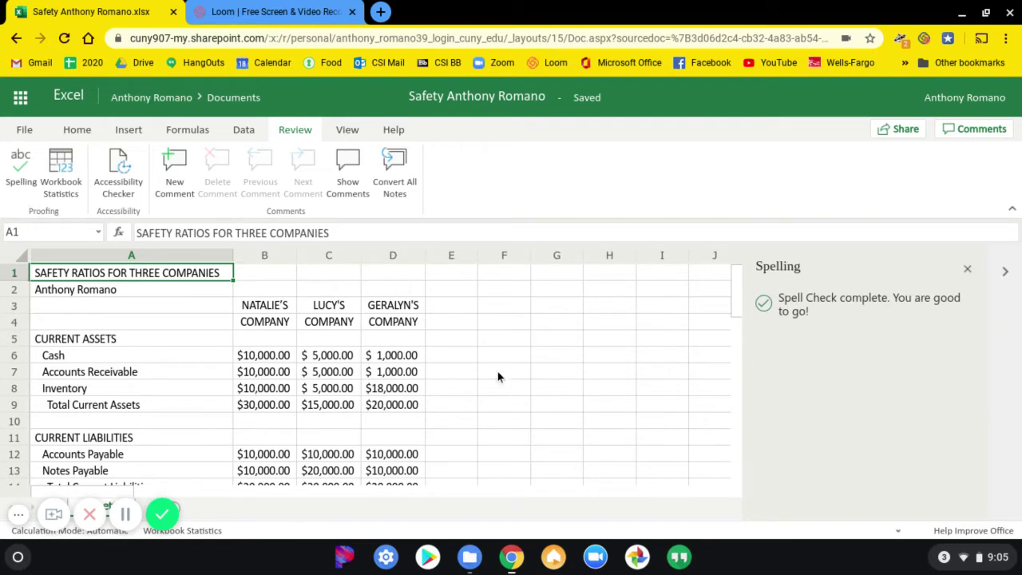
{"action": "left_click", "coordinate": [101, 295]}
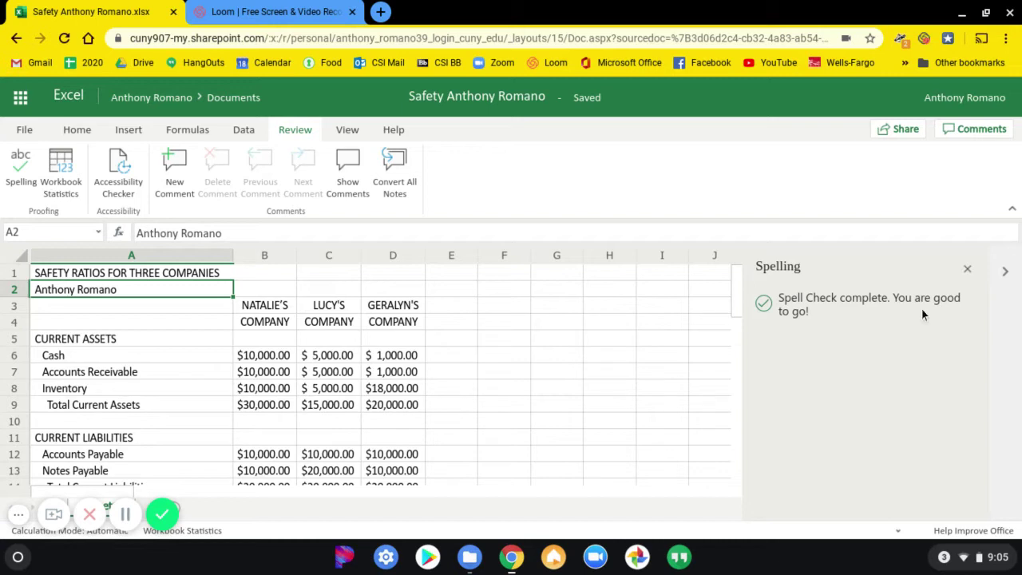
{"action": "left_click", "coordinate": [968, 271]}
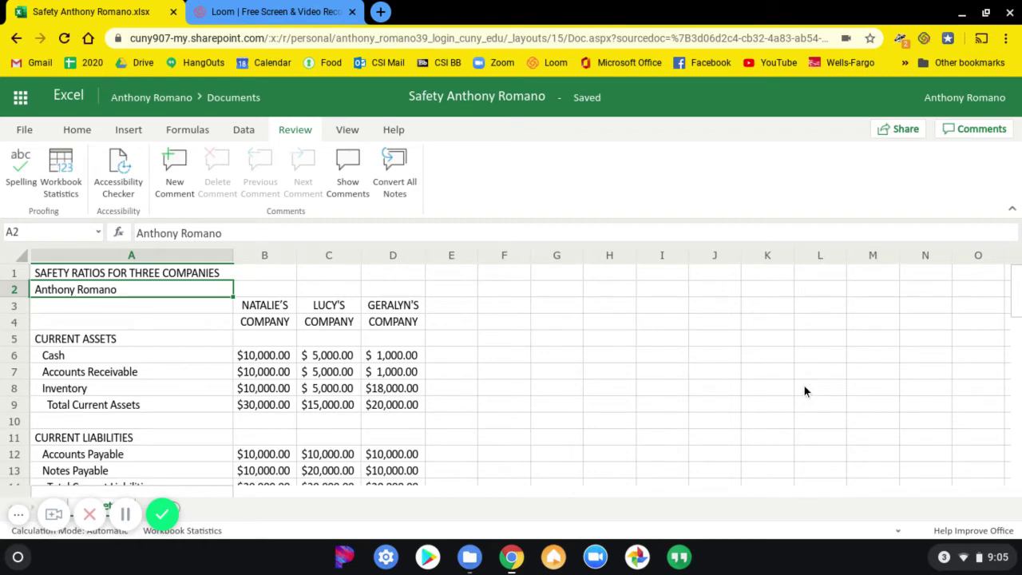
{"action": "key", "text": "alt+Tab"}
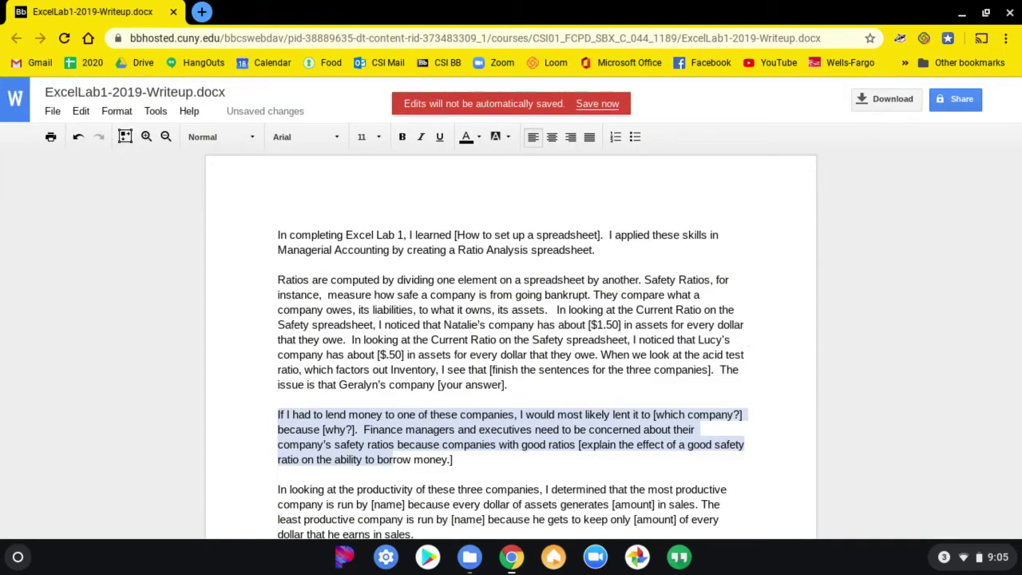
Read directions steps 17 (formula view) and 18 (saving and printing to PDF).
{"action": "key", "text": "alt+Tab"}
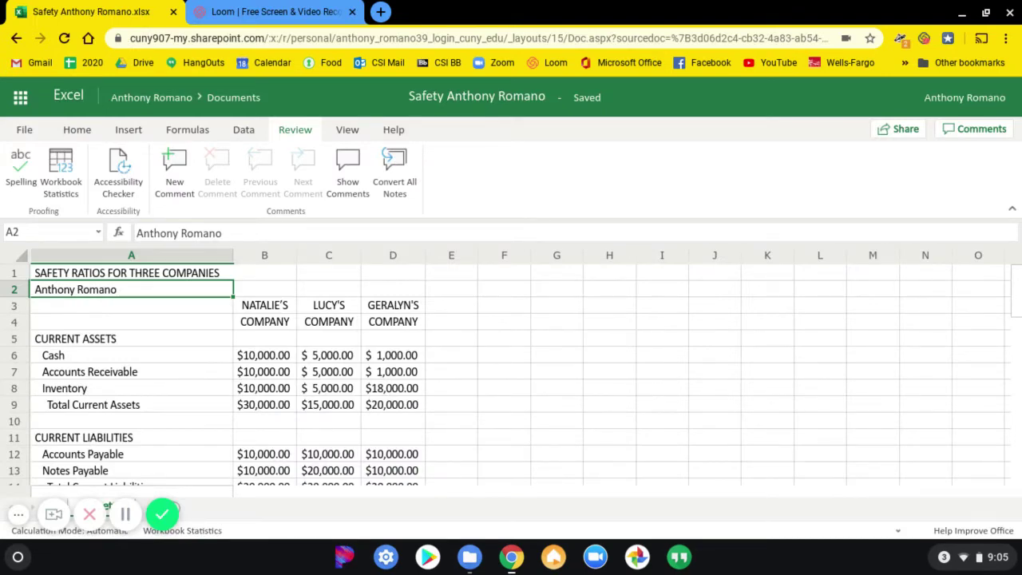
{"action": "key", "text": "alt+Tab"}
{"action": "key", "text": "alt+Tab"}
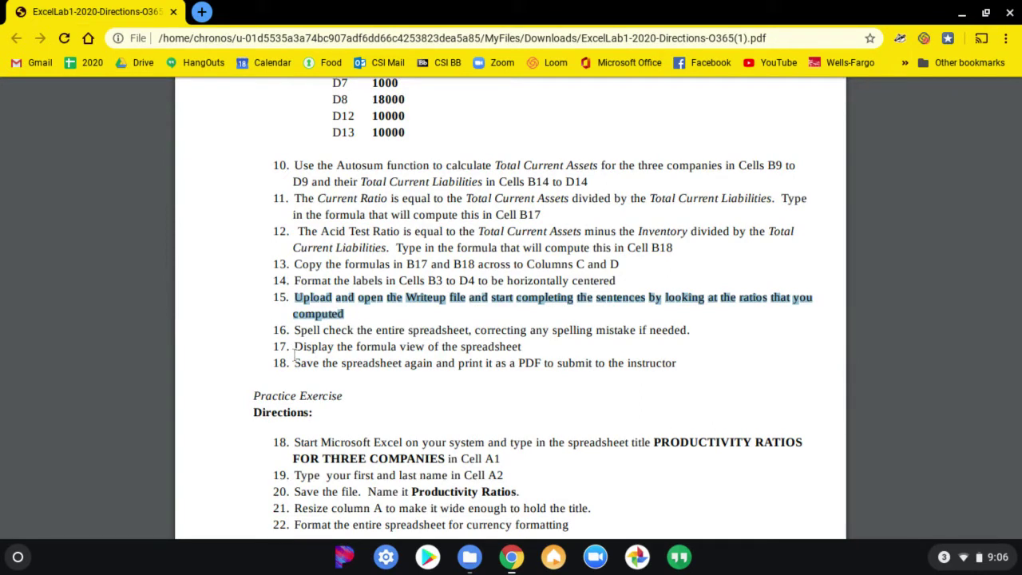
{"action": "left_click_drag", "start_coordinate": [294, 346], "coordinate": [525, 346]}
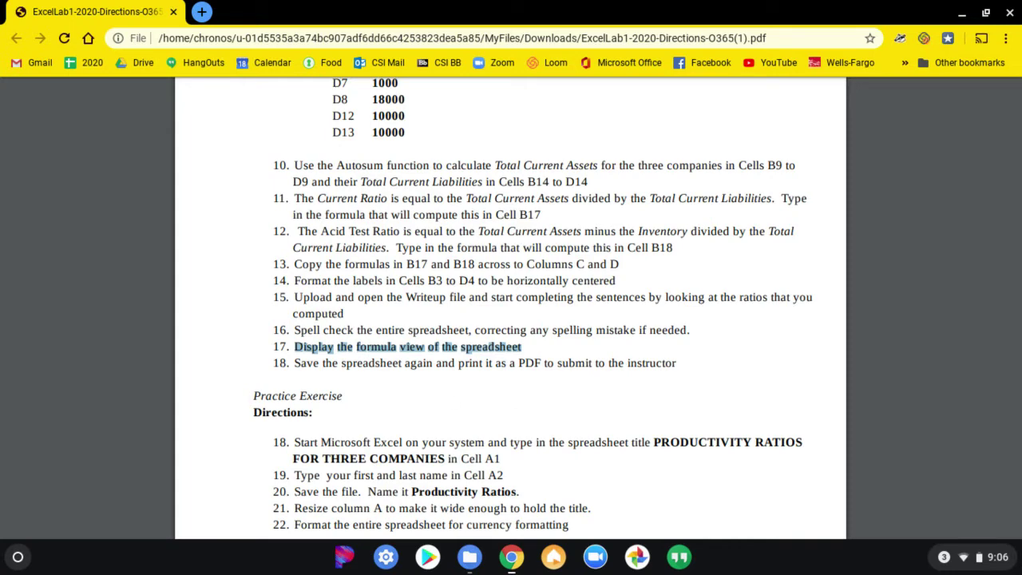
{"action": "left_click_drag", "start_coordinate": [295, 363], "coordinate": [681, 363]}
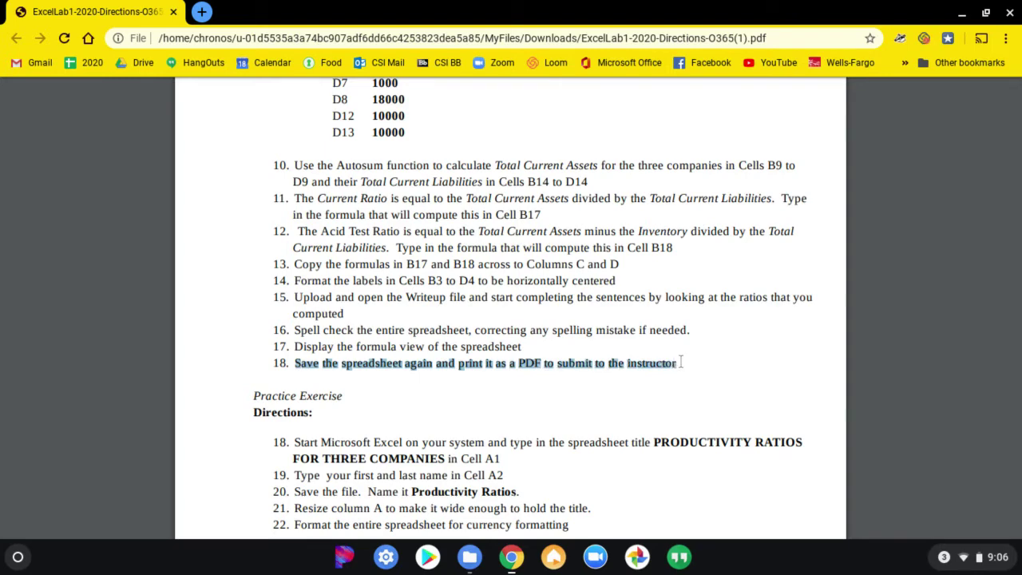
{"action": "key", "text": "alt+Tab"}
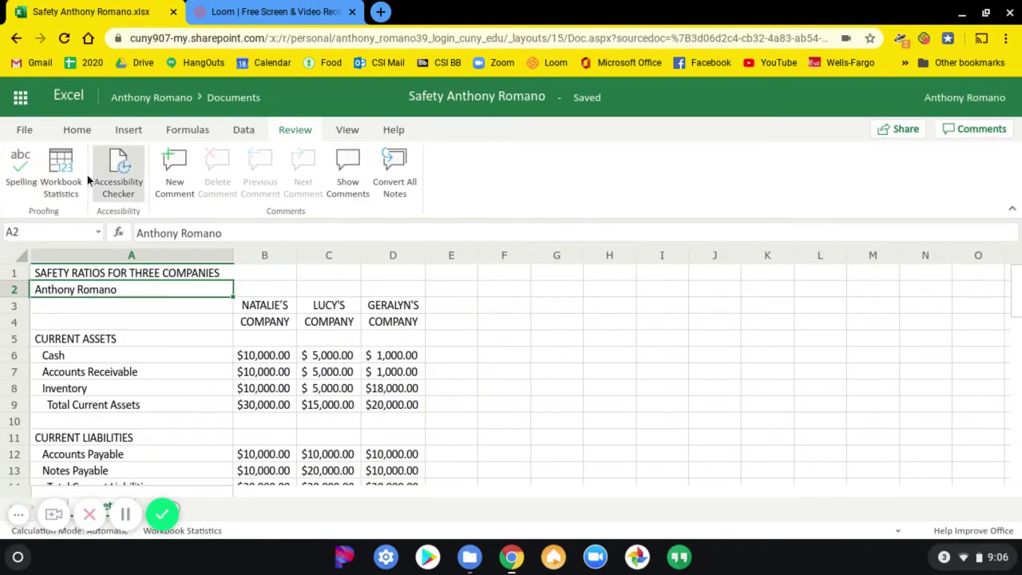
Preview the safety-ratios sheet for printing in landscape, with Fit All Columns on One Page scaling.
{"action": "left_click", "coordinate": [24, 129]}
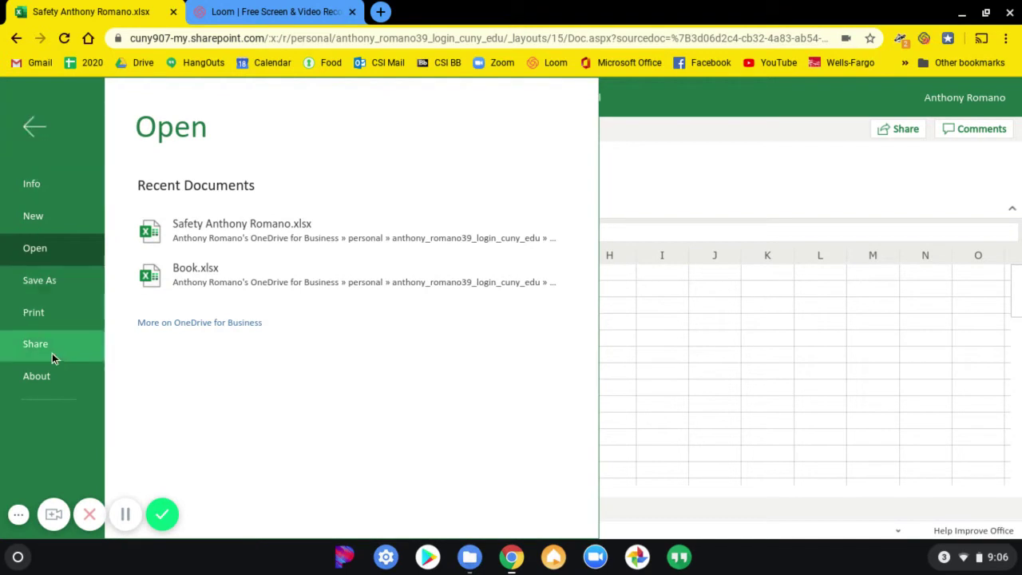
{"action": "left_click", "coordinate": [49, 312]}
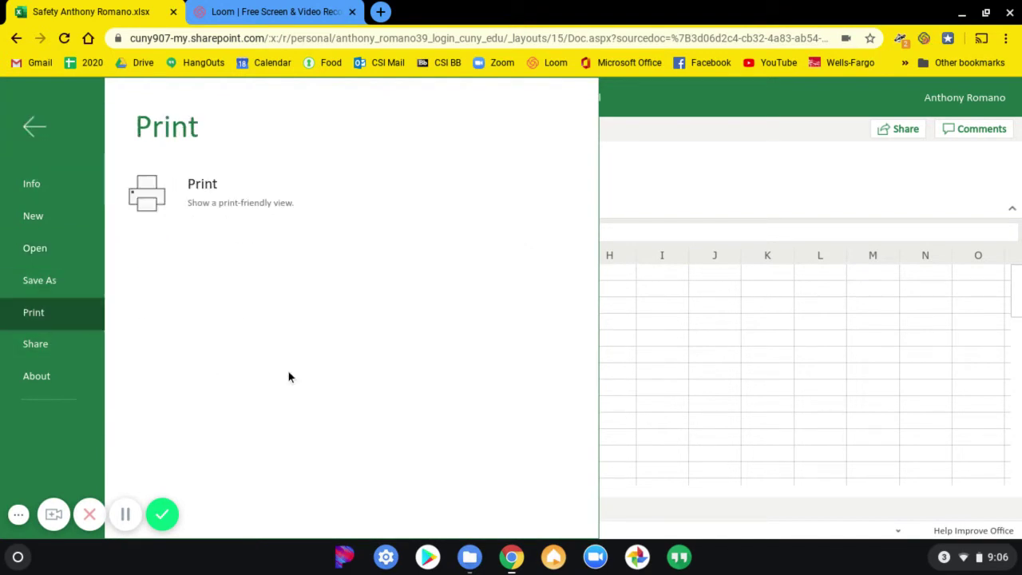
{"action": "left_click", "coordinate": [252, 200]}
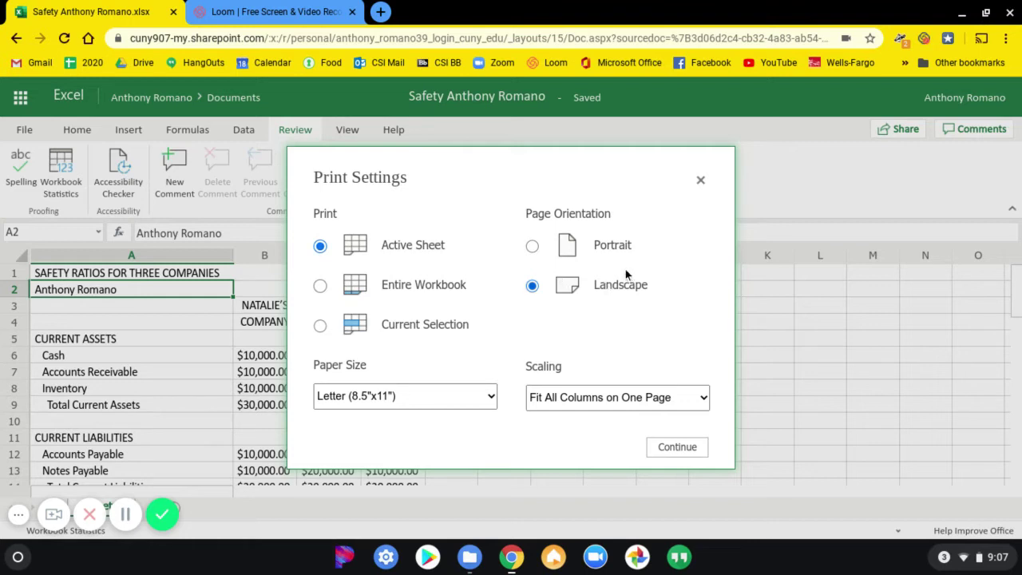
{"action": "left_click", "coordinate": [609, 244]}
{"action": "left_click", "coordinate": [600, 290]}
{"action": "left_click", "coordinate": [566, 398]}
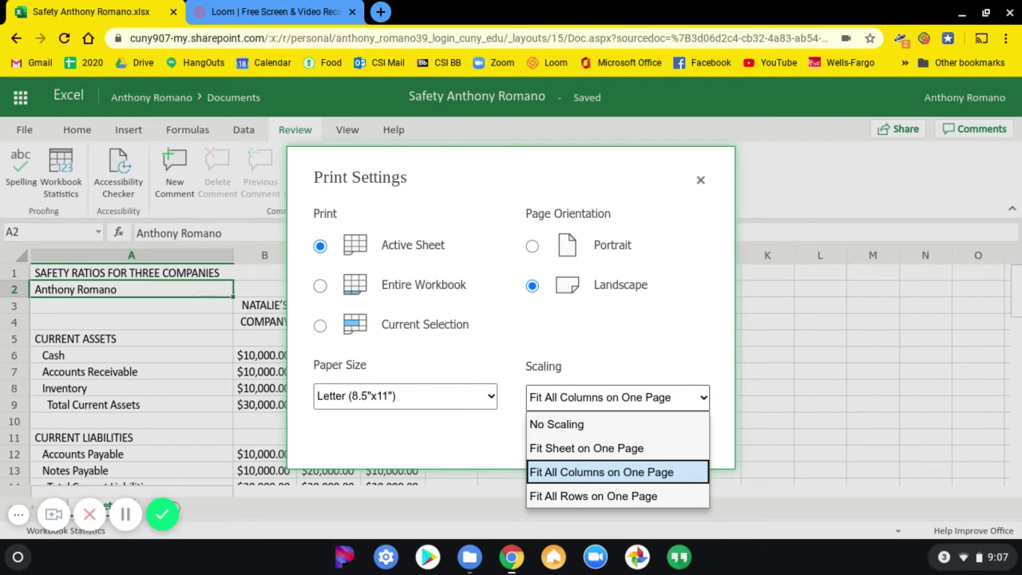
{"action": "left_click", "coordinate": [570, 471]}
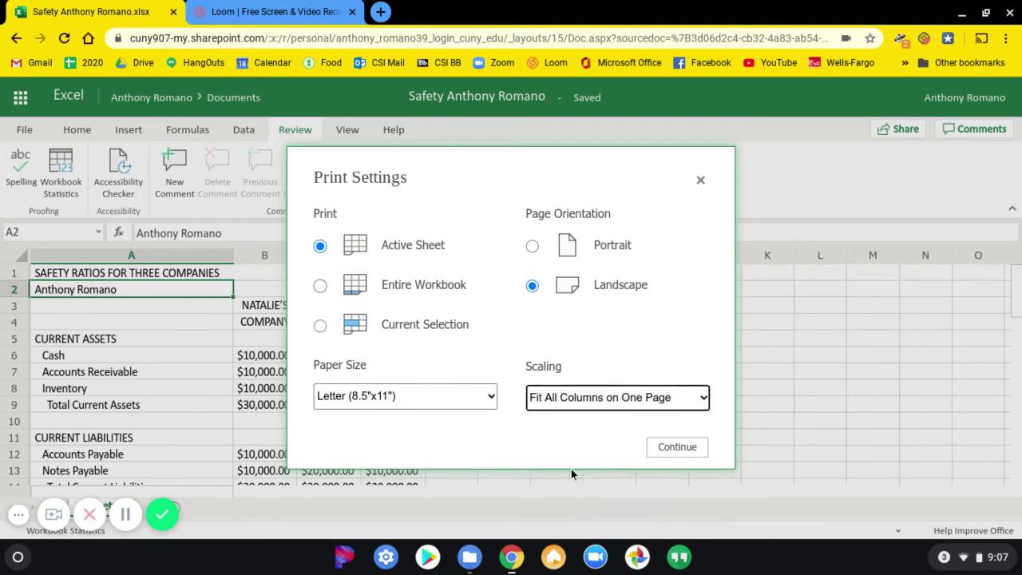
{"action": "left_click", "coordinate": [669, 450]}
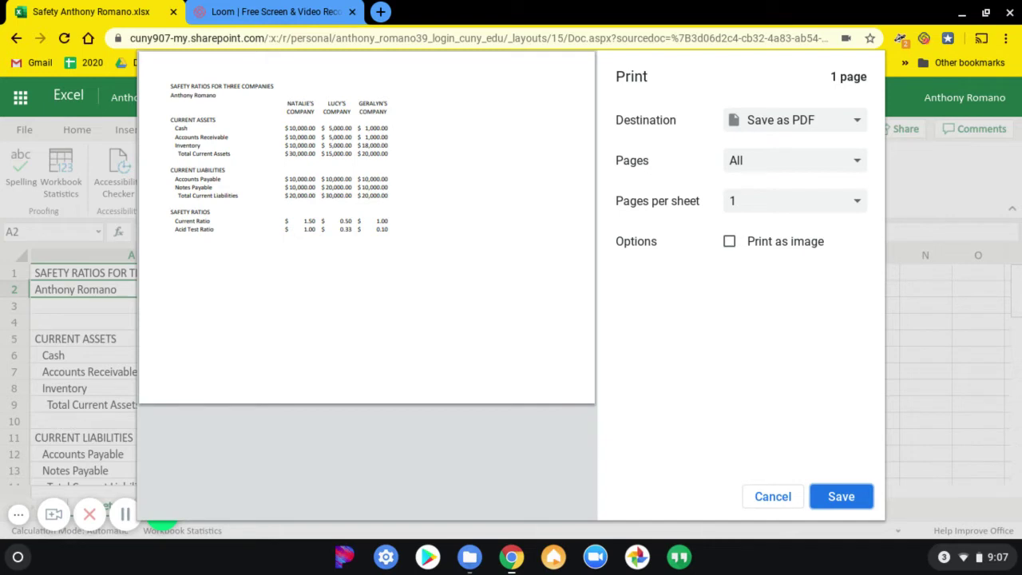
Change the print destination from the laser printer to Save as PDF.
{"action": "left_click", "coordinate": [780, 118]}
{"action": "left_click", "coordinate": [766, 143]}
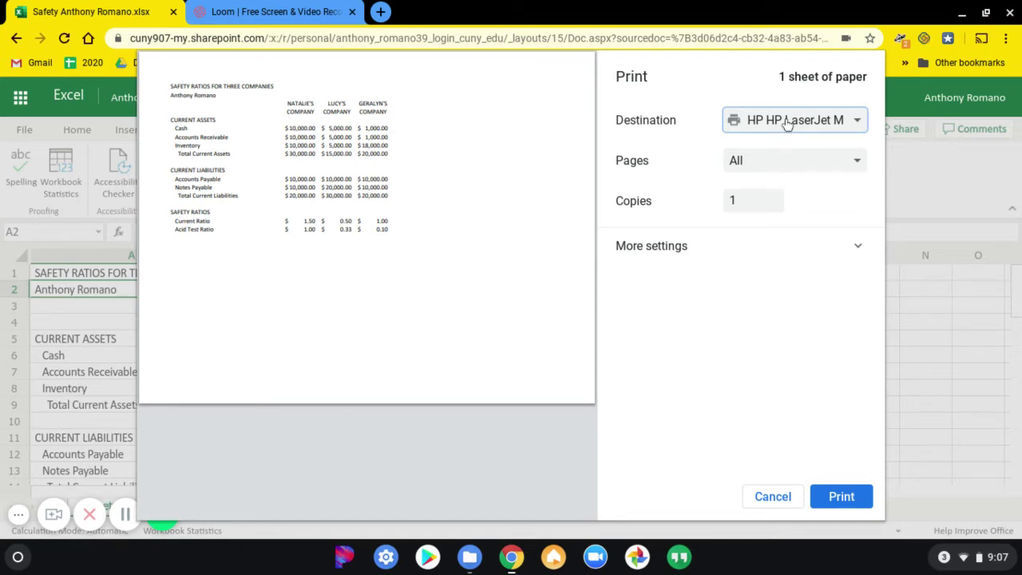
{"action": "left_click", "coordinate": [786, 124]}
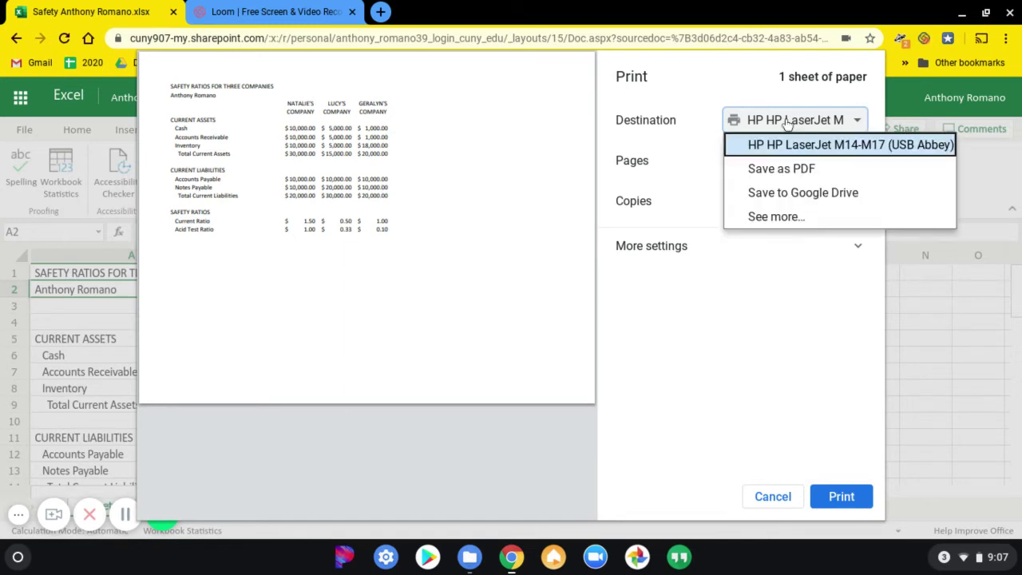
{"action": "left_click", "coordinate": [761, 169]}
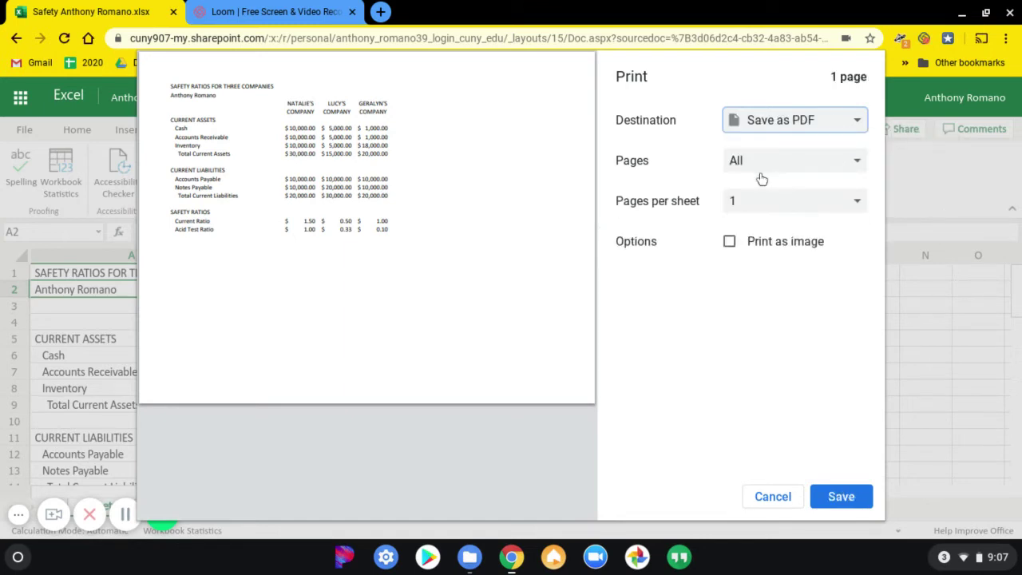
Save the PDF to Downloads, named 'SafetyRatios' followed by the student's name.
{"action": "left_click", "coordinate": [841, 495]}
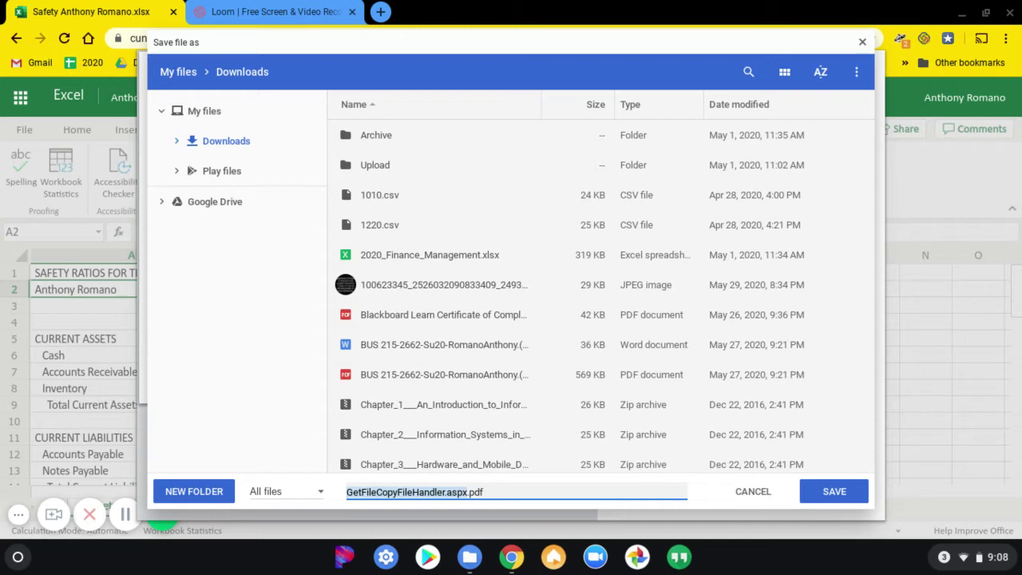
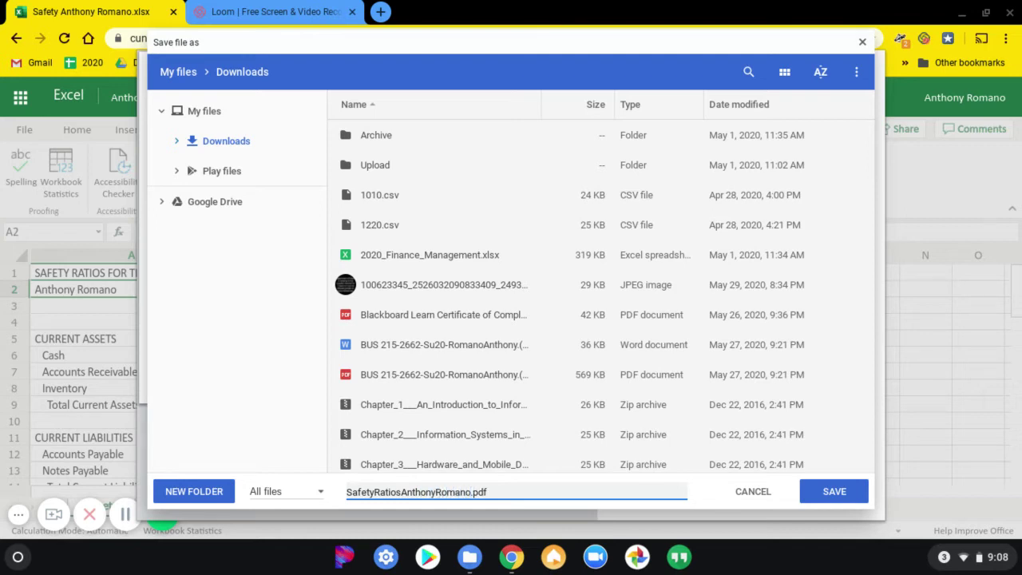
{"action": "left_click", "coordinate": [818, 493]}
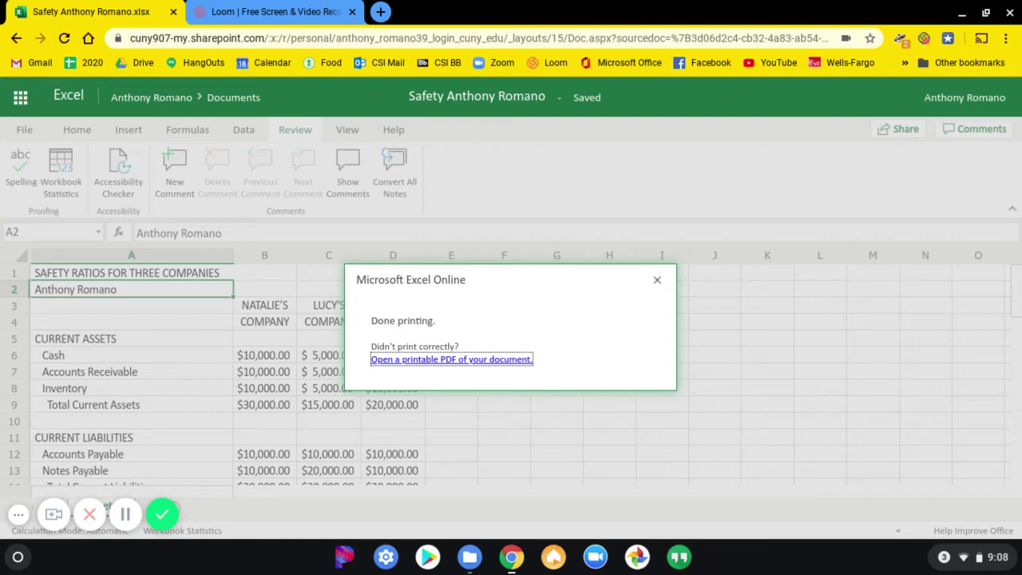
Check the directions PDF, return to the Excel workbook, and open a new Chrome window.
{"action": "key", "text": "alt+Tab"}
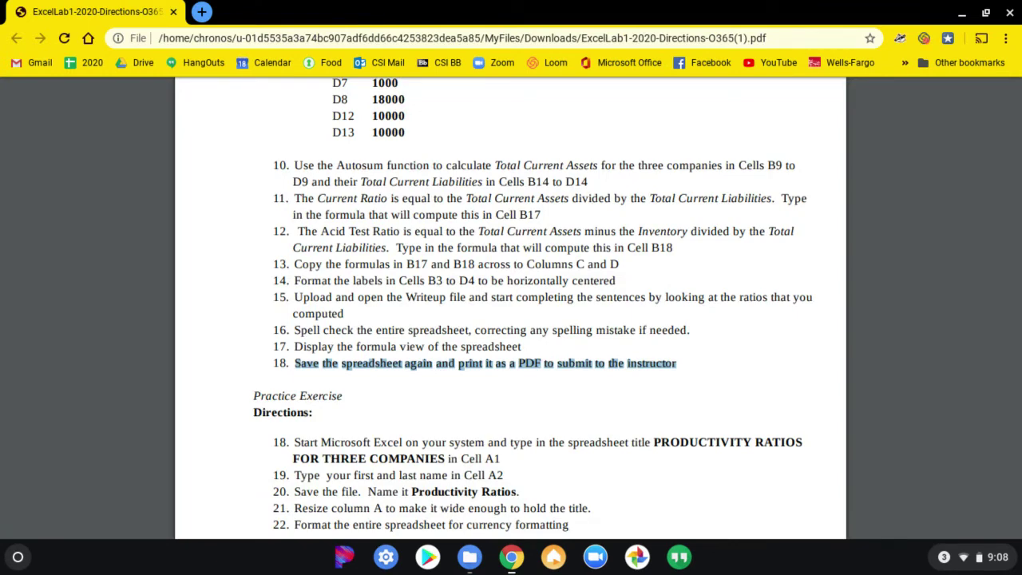
{"action": "key", "text": "alt+Tab"}
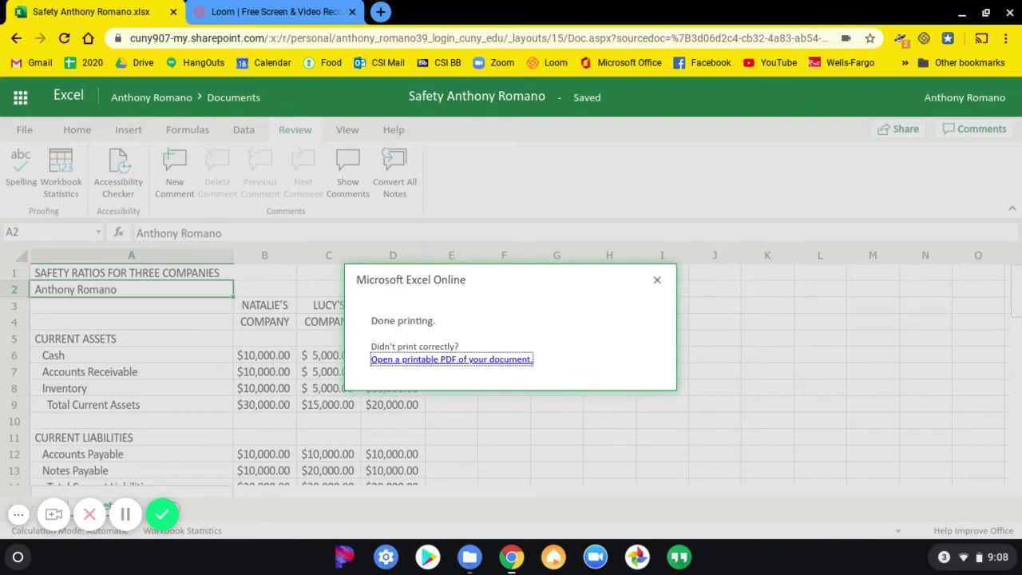
{"action": "key", "text": "ctrl+n"}
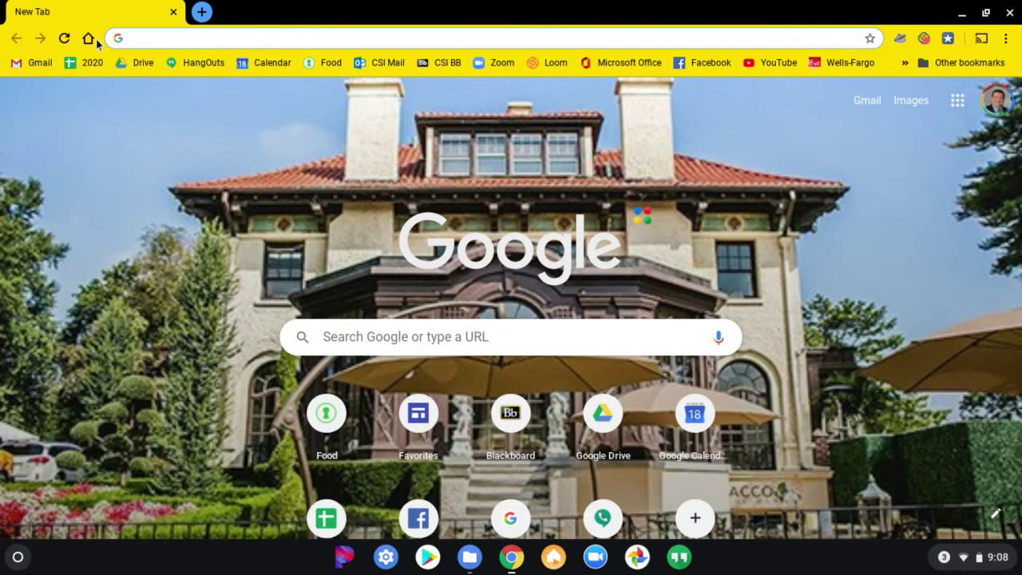
Go to Blackboard through the CSI BB bookmark and open the TEMPLATE (June 2020) course.
{"action": "left_click", "coordinate": [444, 64]}
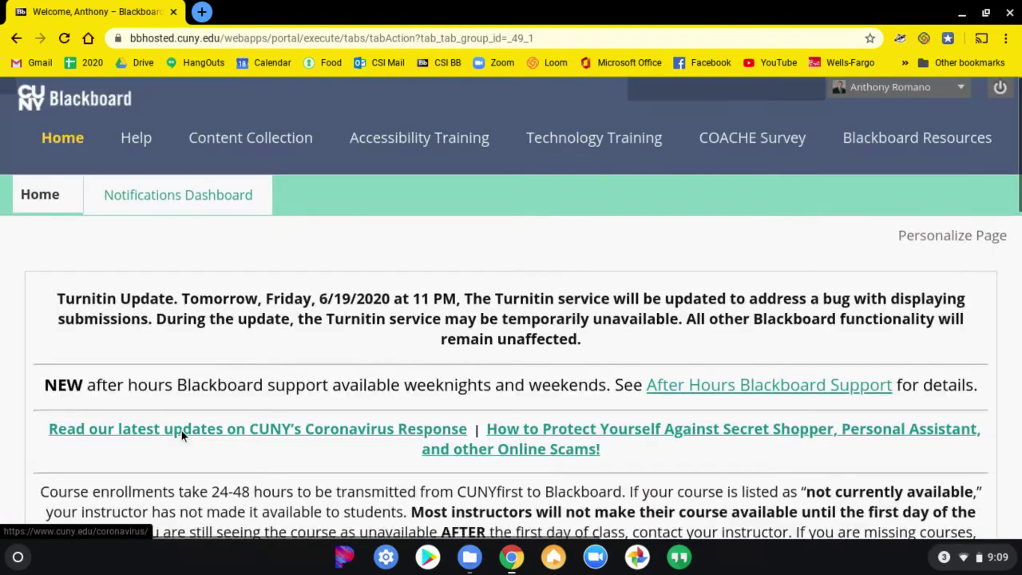
{"action": "scroll", "coordinate": [234, 331], "scroll_direction": "down", "scroll_amount": 4}
{"action": "scroll", "coordinate": [234, 332], "scroll_direction": "down", "scroll_amount": 4}
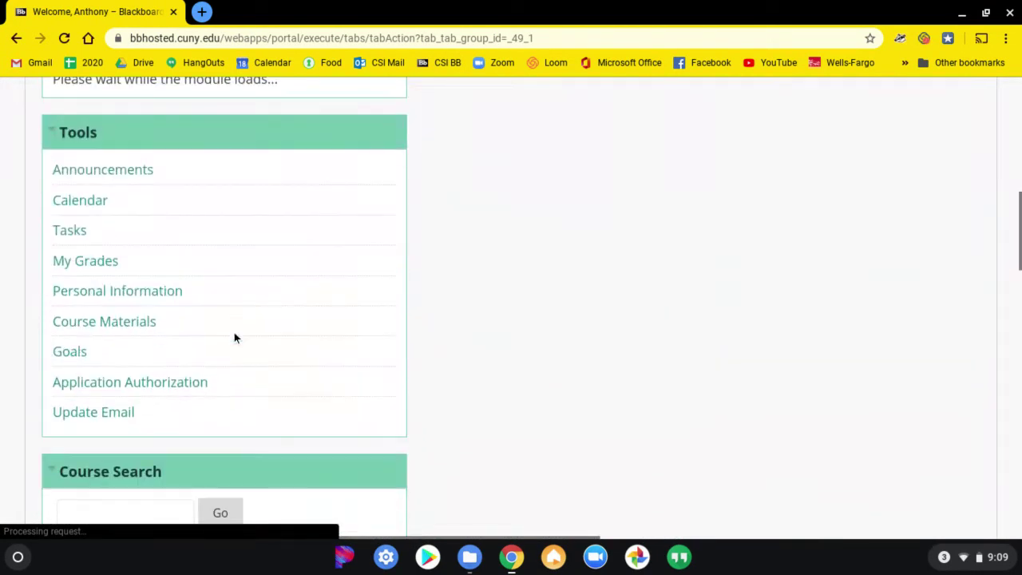
{"action": "scroll", "coordinate": [237, 327], "scroll_direction": "up", "scroll_amount": 4}
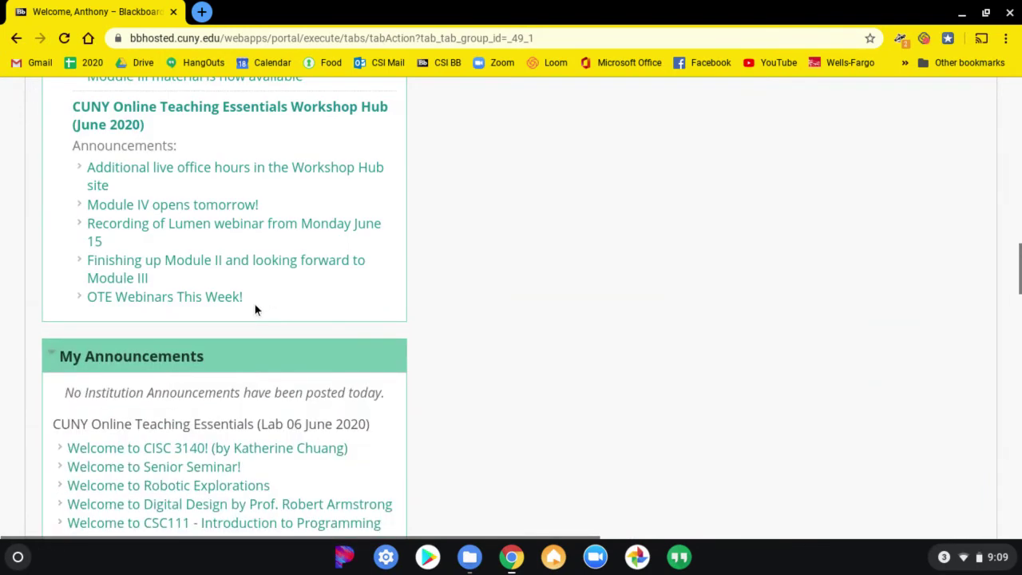
{"action": "scroll", "coordinate": [256, 310], "scroll_direction": "down", "scroll_amount": 3}
{"action": "scroll", "coordinate": [255, 306], "scroll_direction": "up", "scroll_amount": 6}
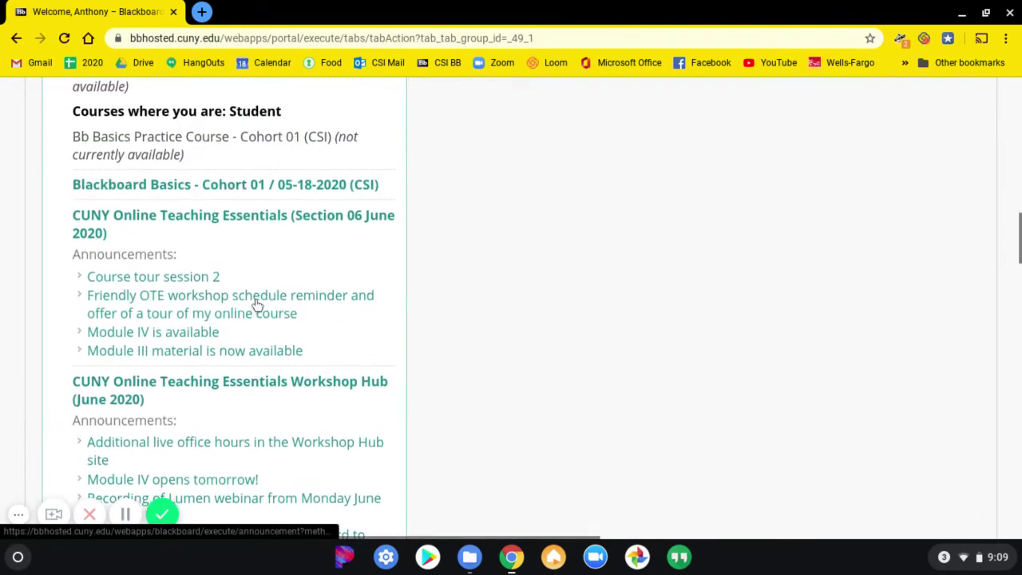
{"action": "scroll", "coordinate": [256, 303], "scroll_direction": "up", "scroll_amount": 2}
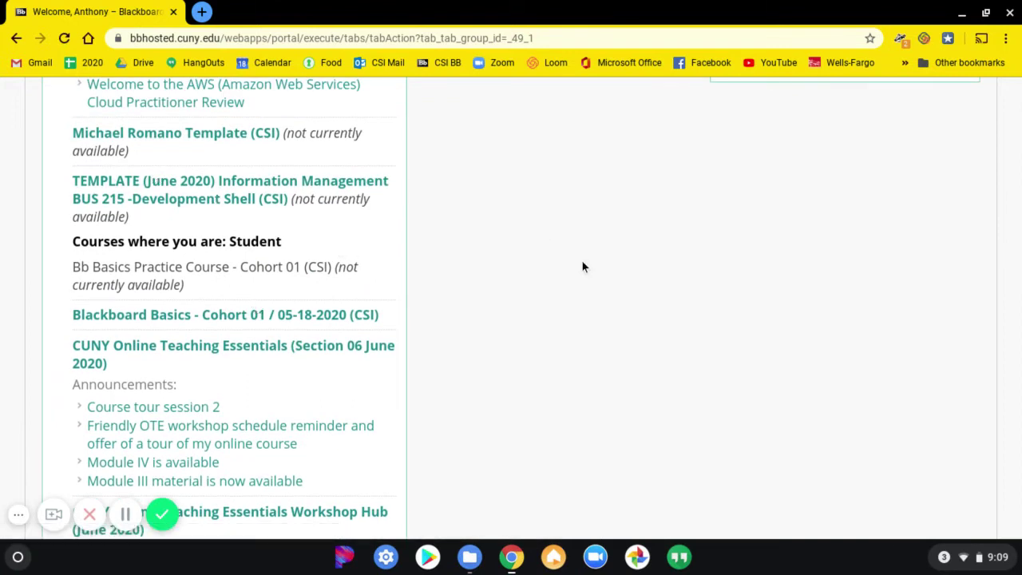
{"action": "left_click", "coordinate": [214, 191]}
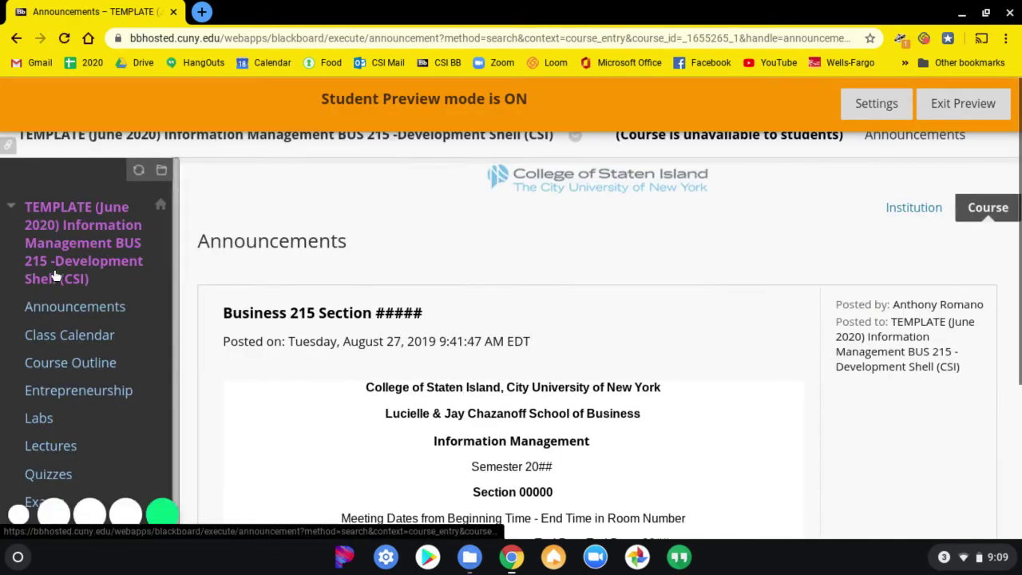
Open Labs > 2020 Excel Lab 1 and start a Write Submission text entry.
{"action": "scroll", "coordinate": [55, 275], "scroll_direction": "down", "scroll_amount": 2}
{"action": "left_click", "coordinate": [41, 275]}
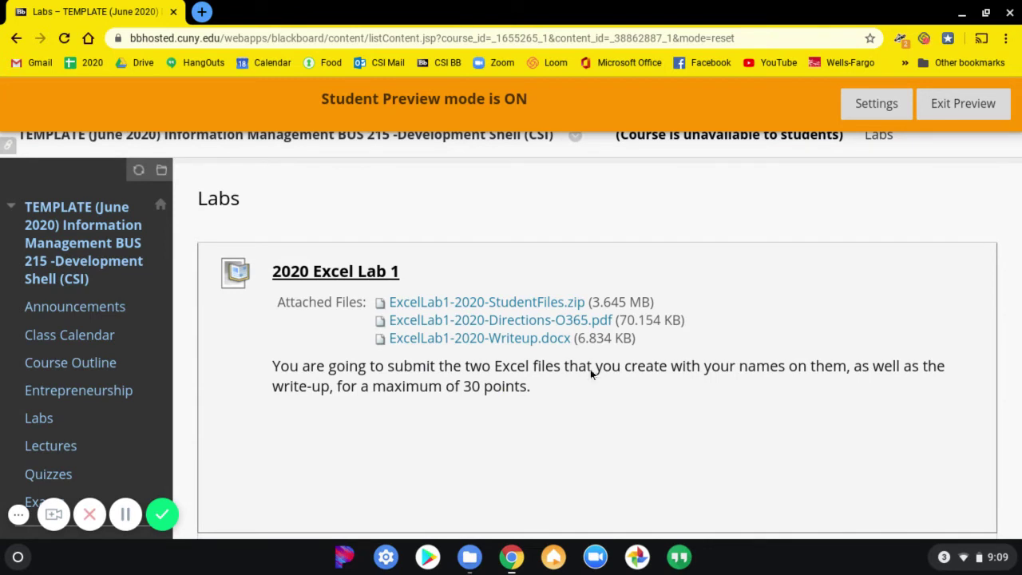
{"action": "left_click", "coordinate": [329, 274]}
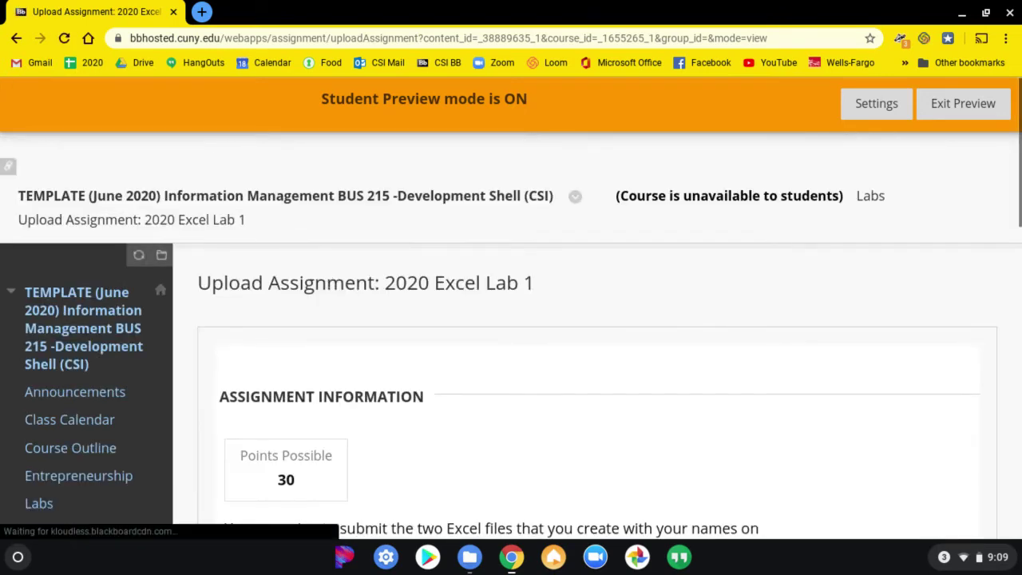
{"action": "scroll", "coordinate": [335, 275], "scroll_direction": "down", "scroll_amount": 2}
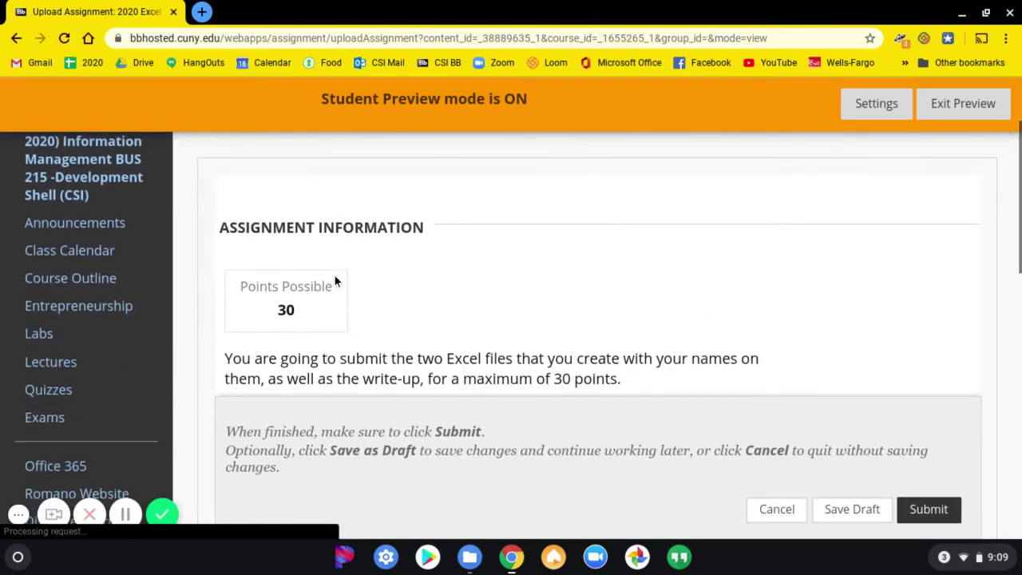
{"action": "scroll", "coordinate": [335, 276], "scroll_direction": "down", "scroll_amount": 5}
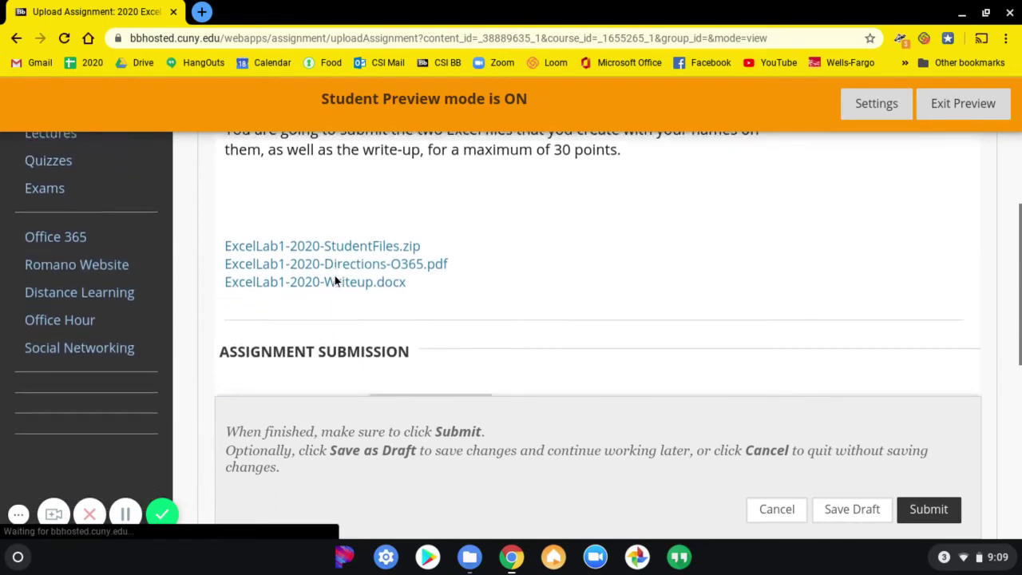
{"action": "scroll", "coordinate": [334, 275], "scroll_direction": "down", "scroll_amount": 1}
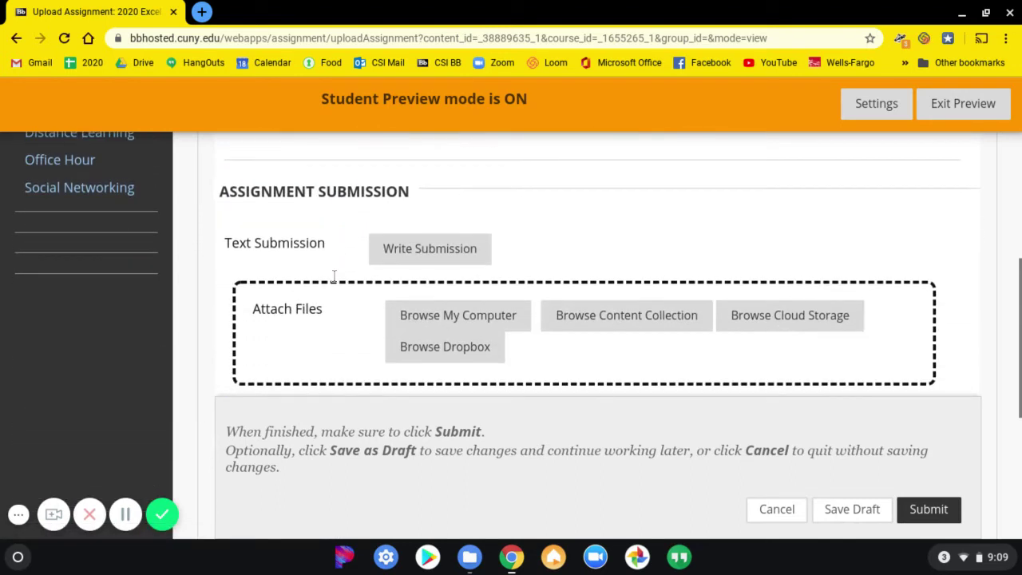
{"action": "left_click", "coordinate": [401, 266]}
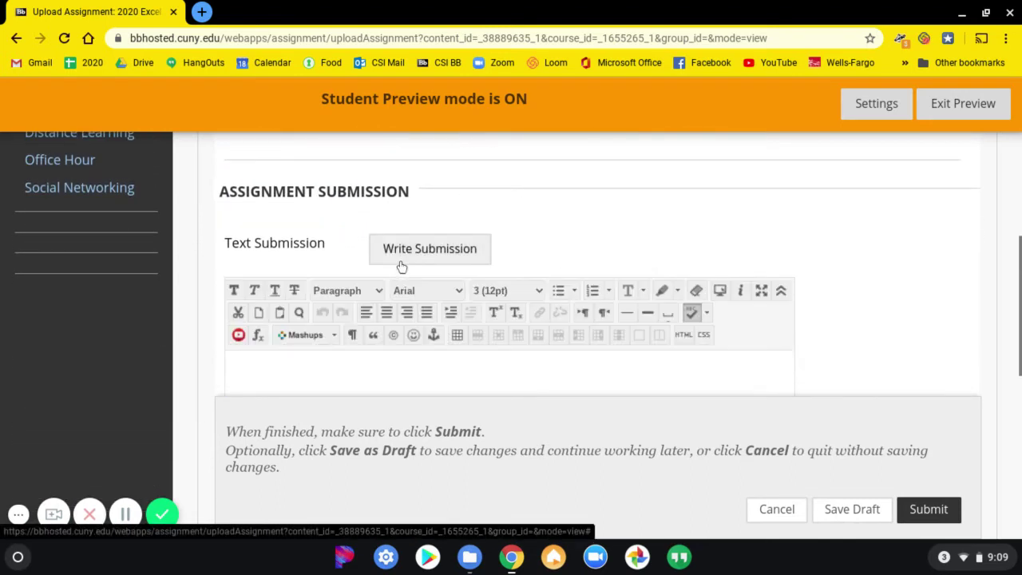
{"action": "scroll", "coordinate": [694, 232], "scroll_direction": "down", "scroll_amount": 1}
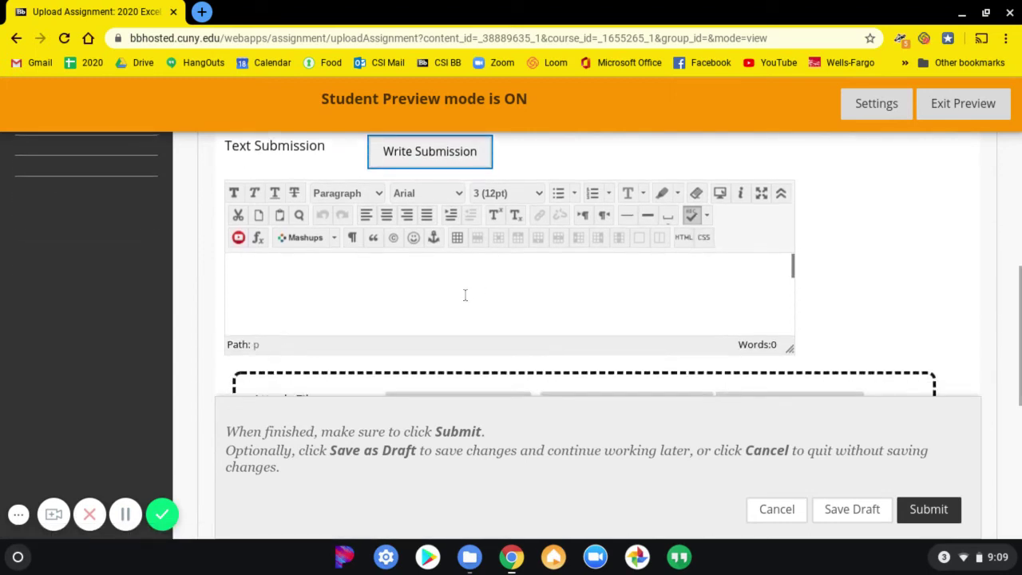